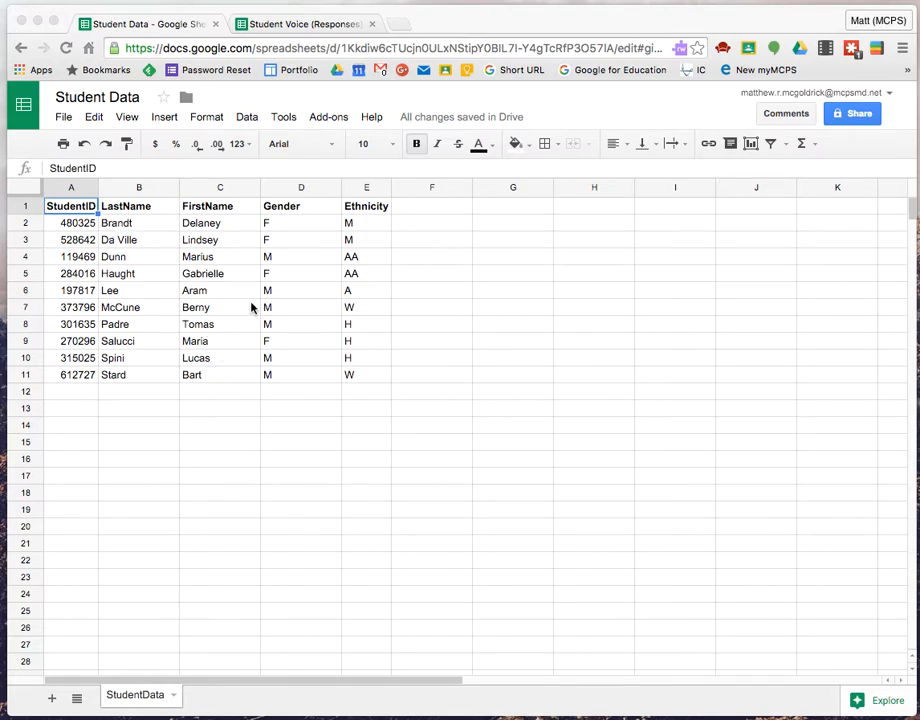
Compare the Username column of the Student Voice (Responses) spreadsheet with the StudentID column in the Student Data spreadsheet.
left_click(294, 20)
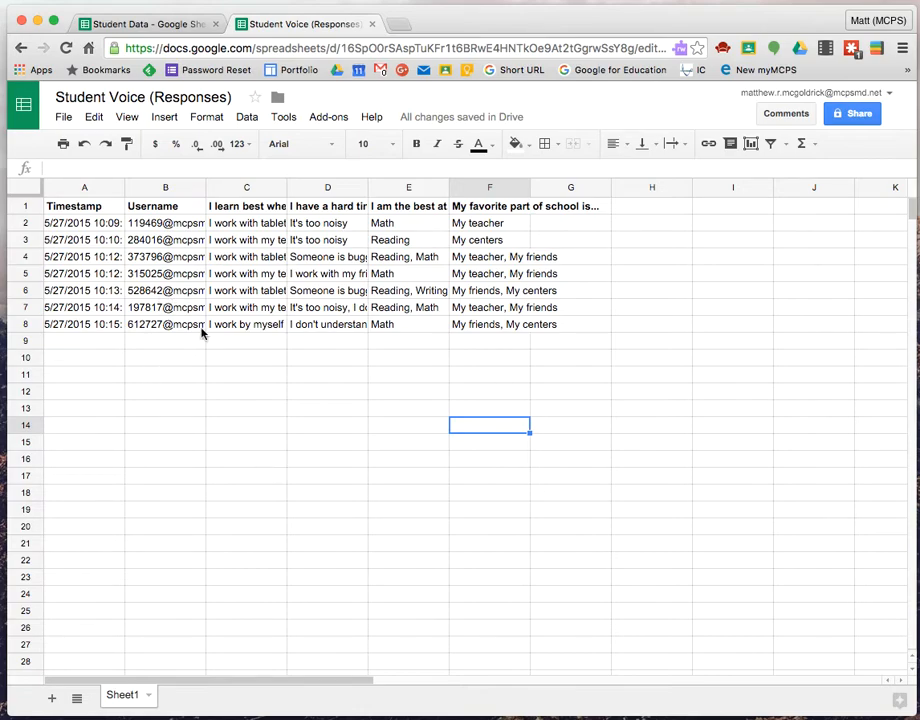
left_click(164, 189)
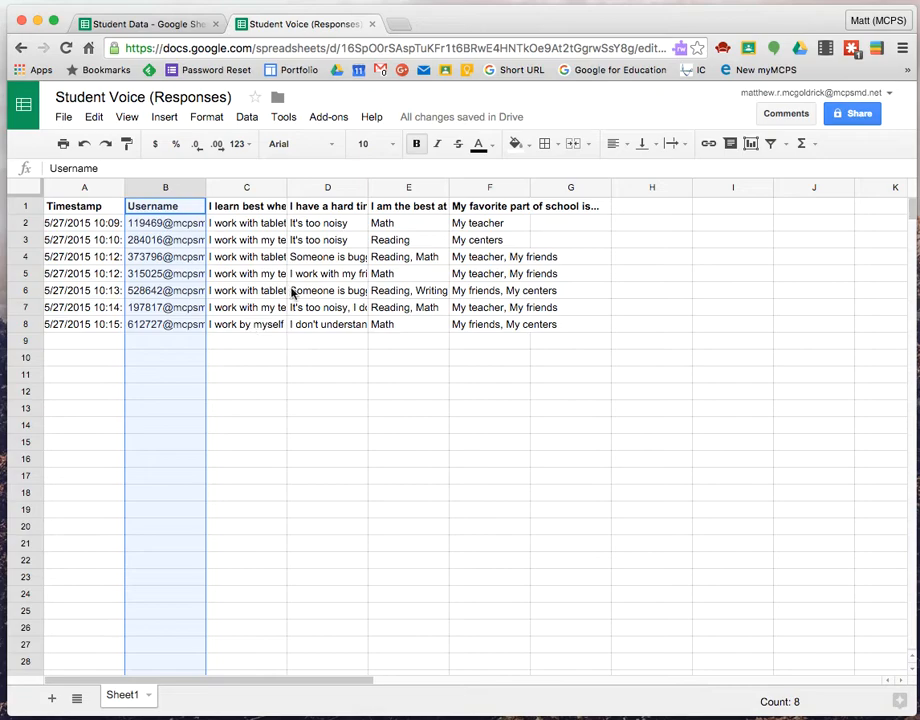
left_click(104, 25)
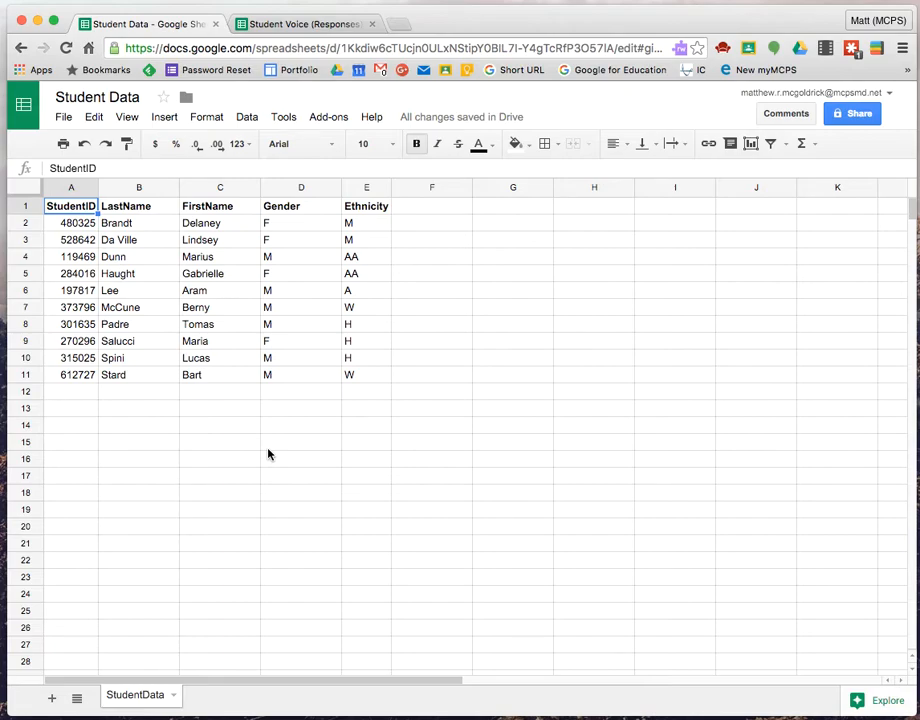
left_click(296, 28)
left_click(146, 28)
left_click(305, 28)
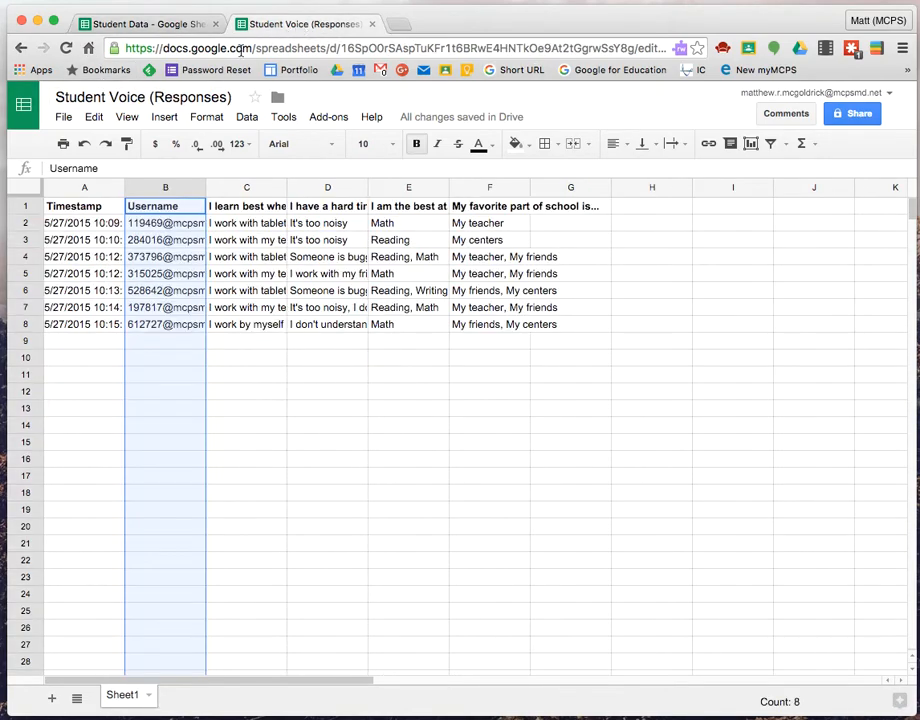
left_click(310, 478)
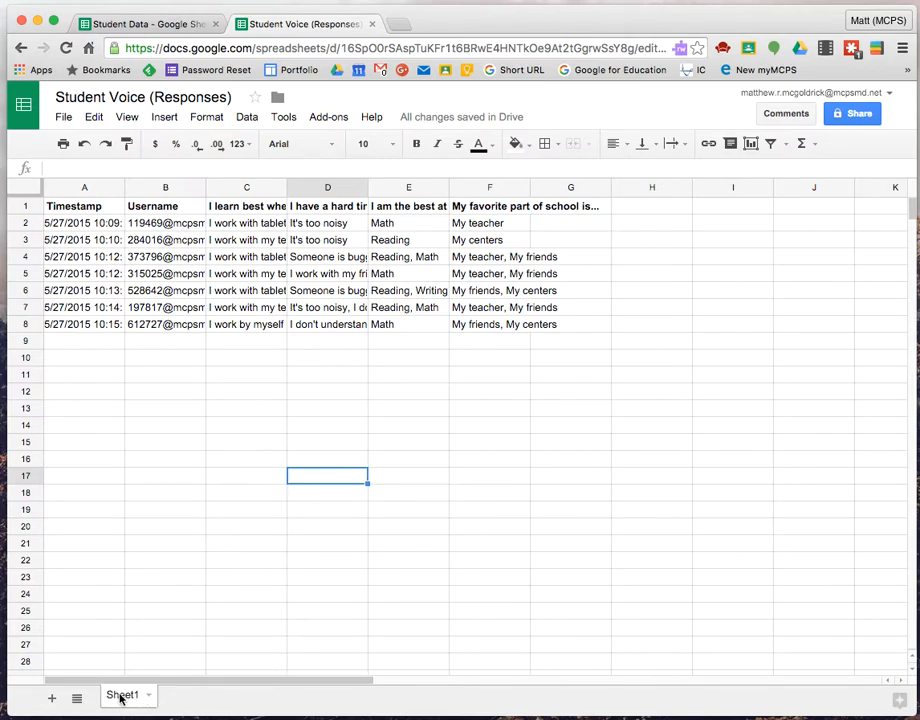
Copy Sheet1 of the Student Voice (Responses) spreadsheet into the Student Data spreadsheet, finding it by searching for "student data".
left_click(149, 697)
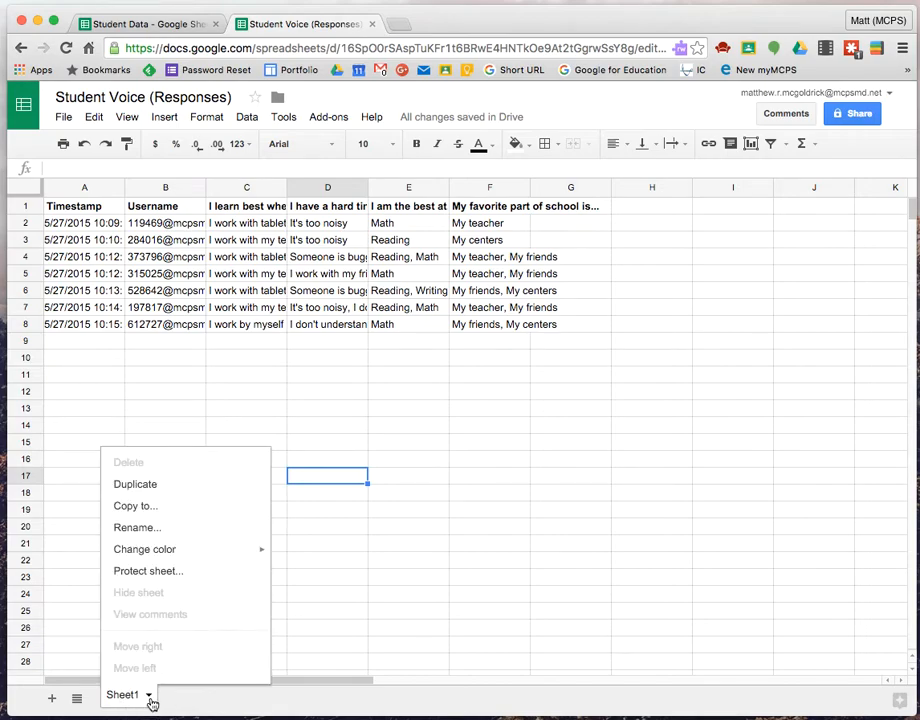
left_click(157, 508)
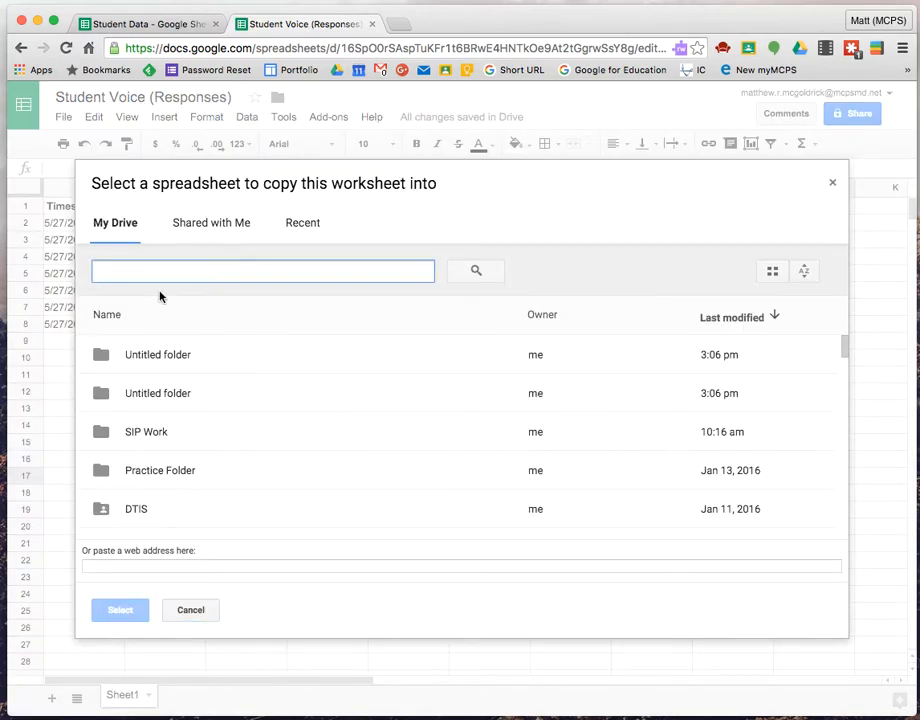
type("student data")
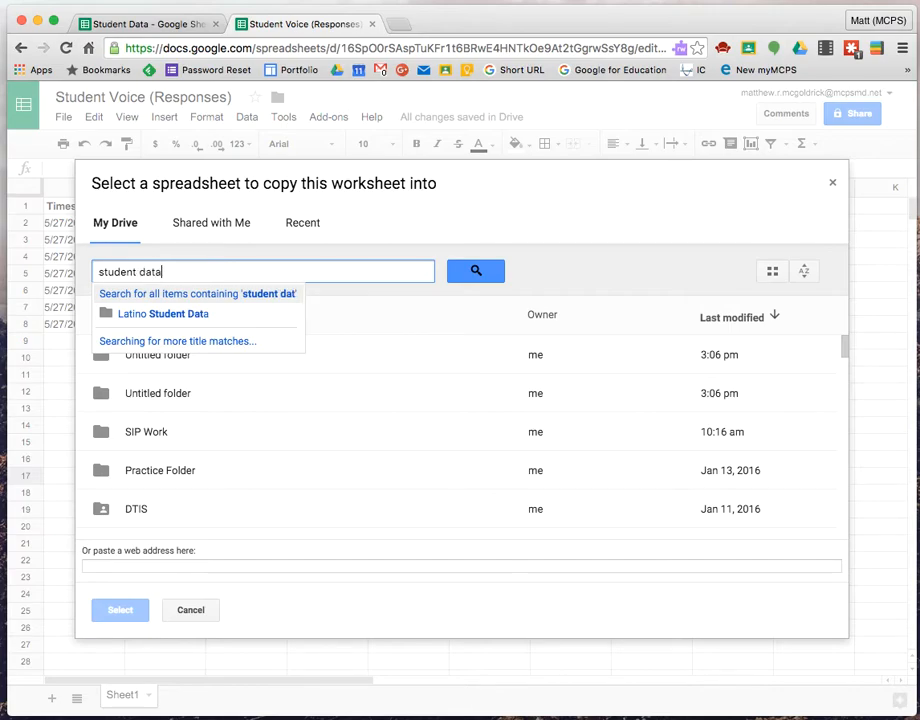
key("Return")
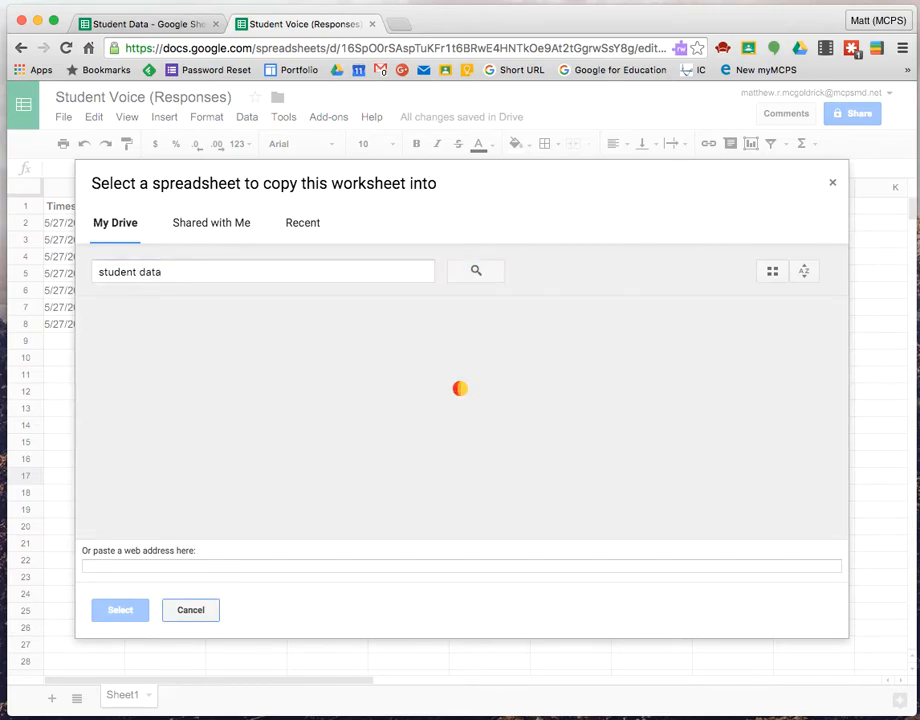
left_click(160, 358)
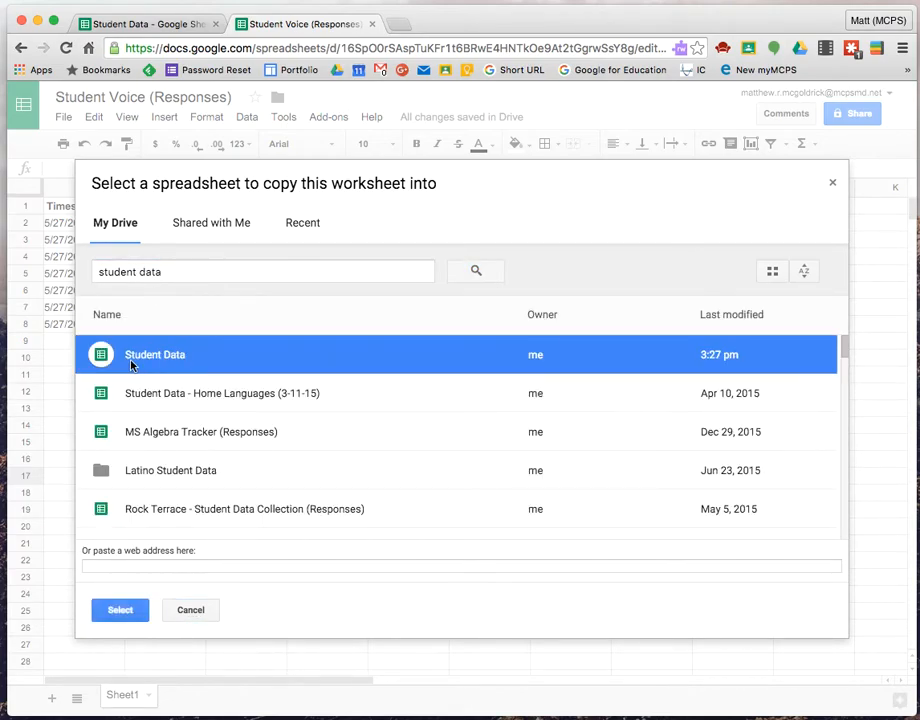
left_click(118, 611)
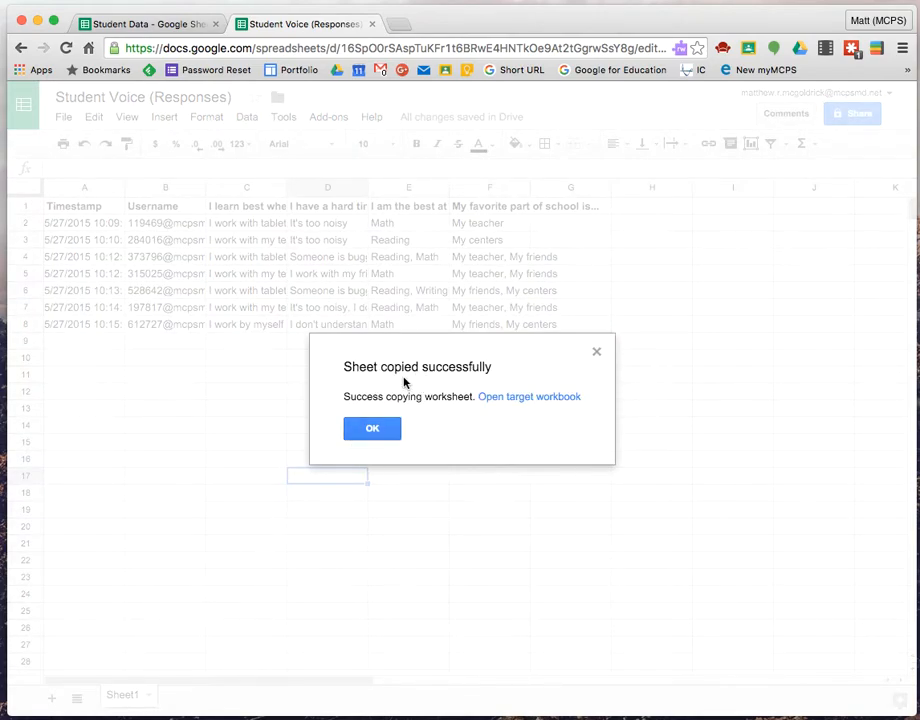
left_click(373, 429)
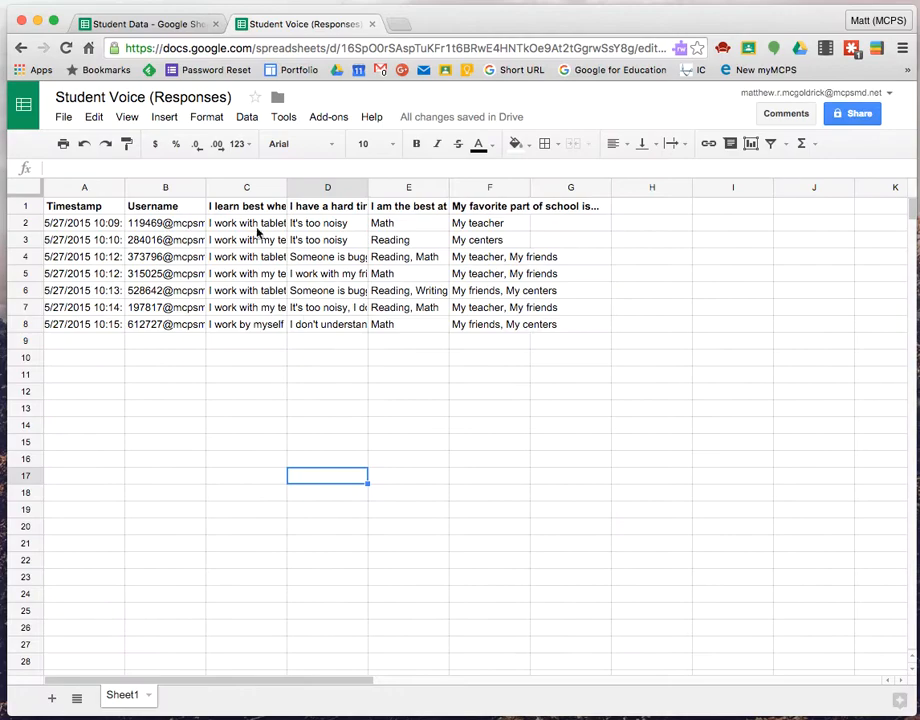
In the Student Data spreadsheet, delete the Timestamp column from the Copy of Sheet1 sheet.
left_click(126, 27)
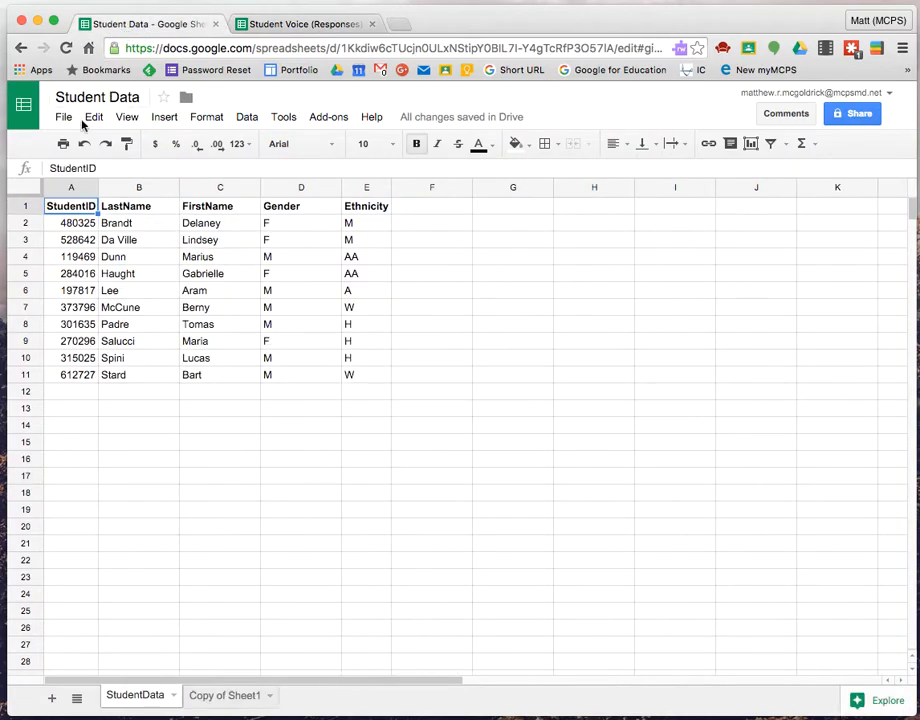
left_click(230, 697)
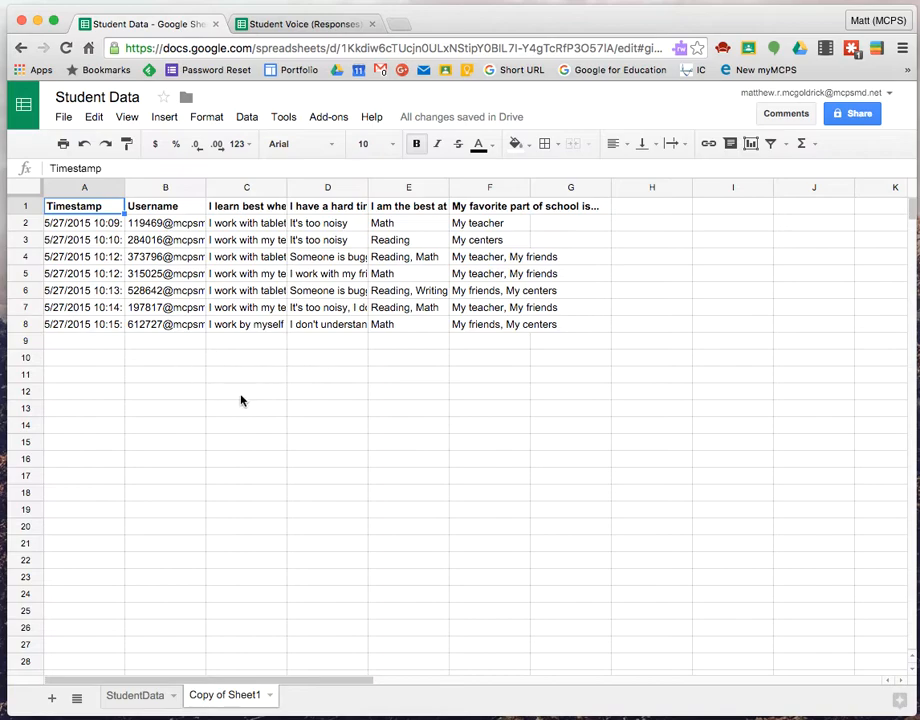
left_click(140, 697)
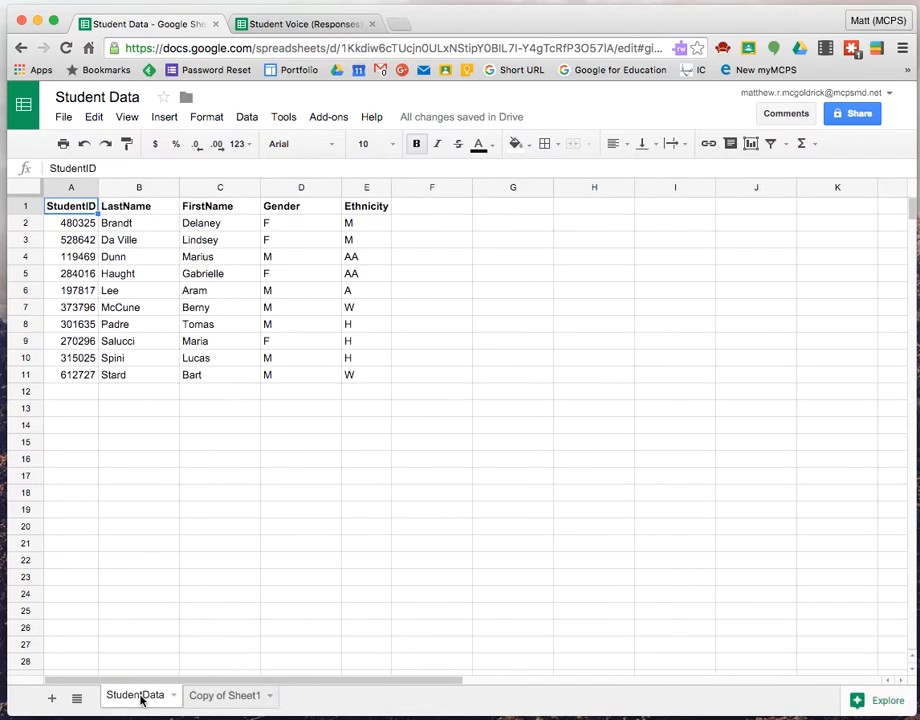
left_click(222, 699)
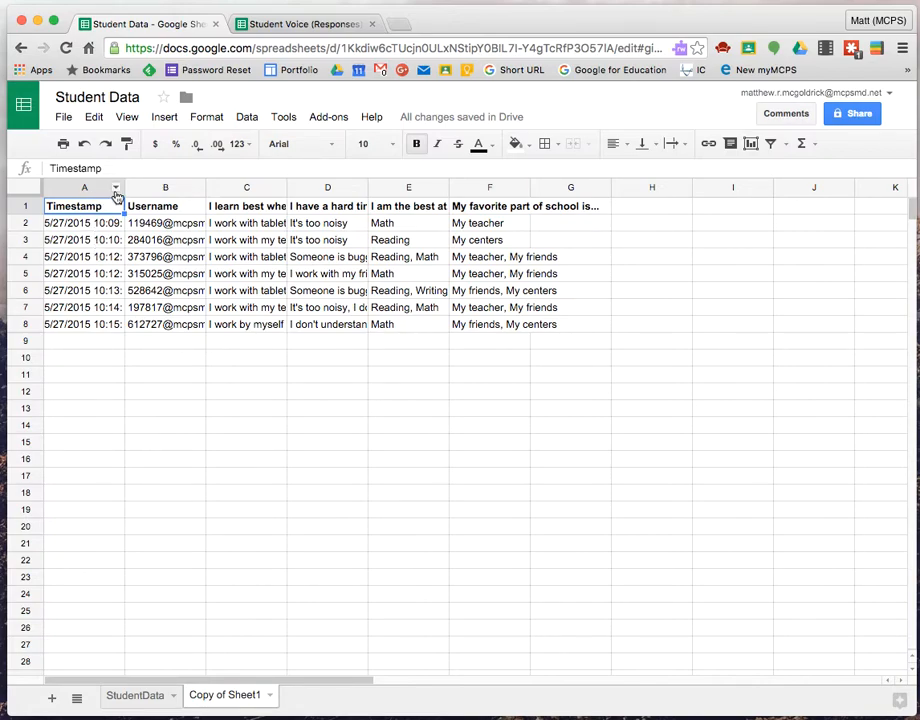
left_click(116, 190)
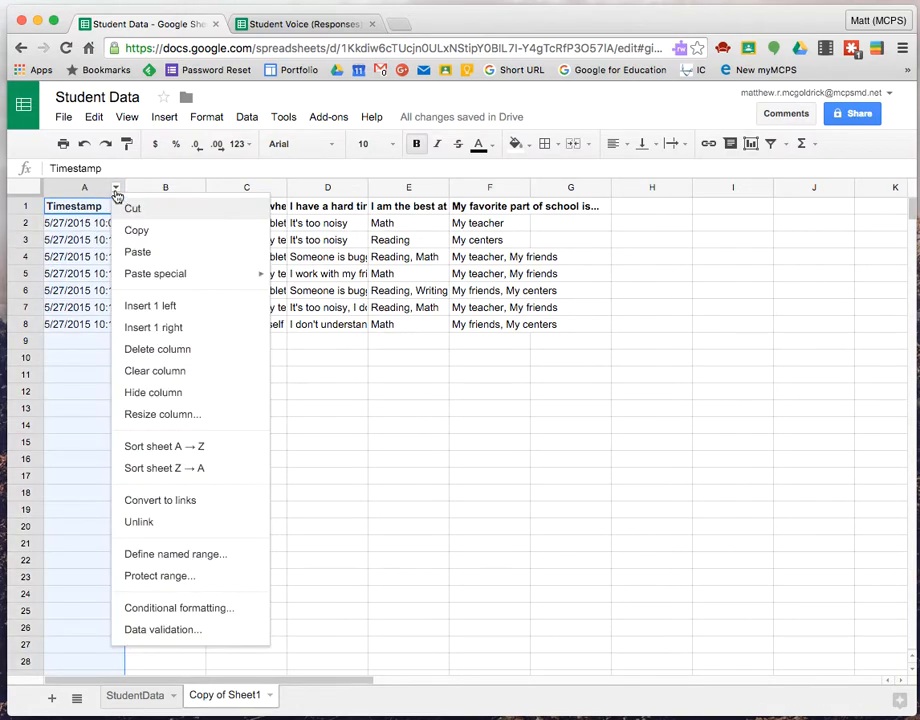
left_click(147, 352)
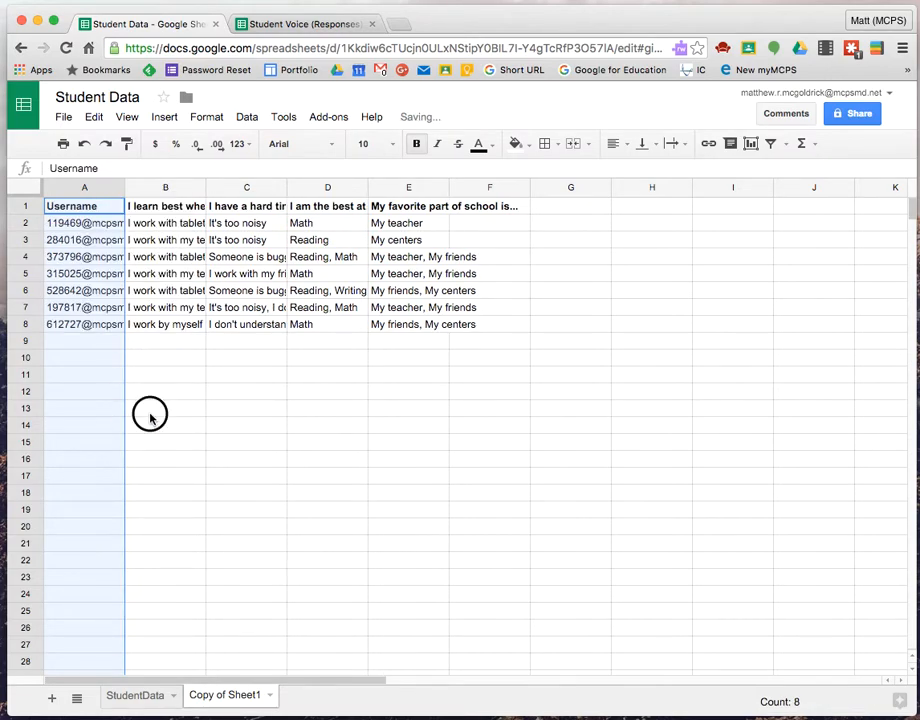
left_click(150, 418)
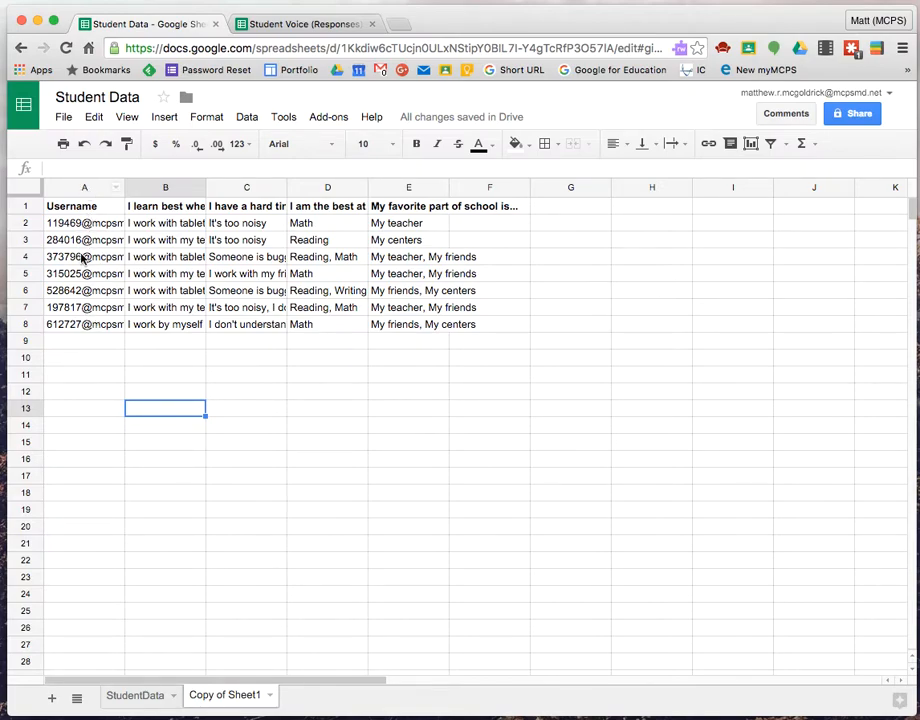
left_click(146, 695)
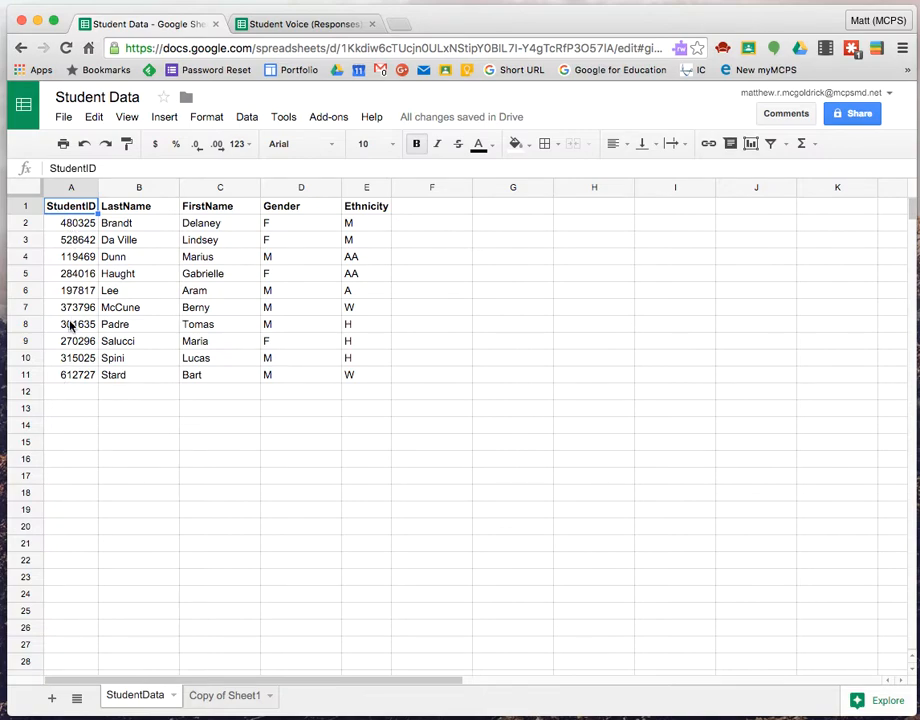
left_click(228, 697)
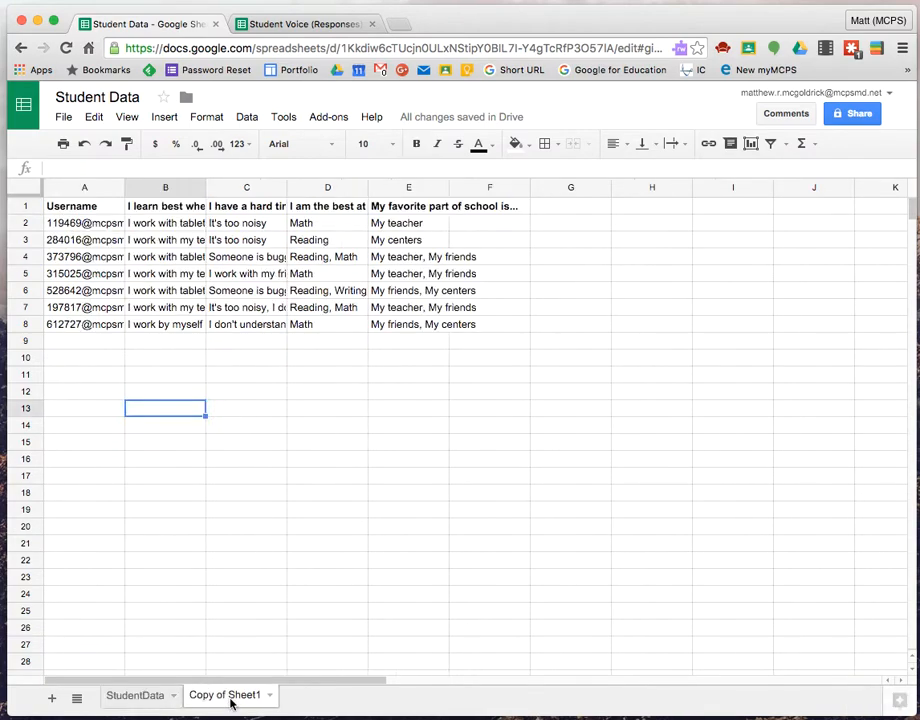
left_click(98, 229)
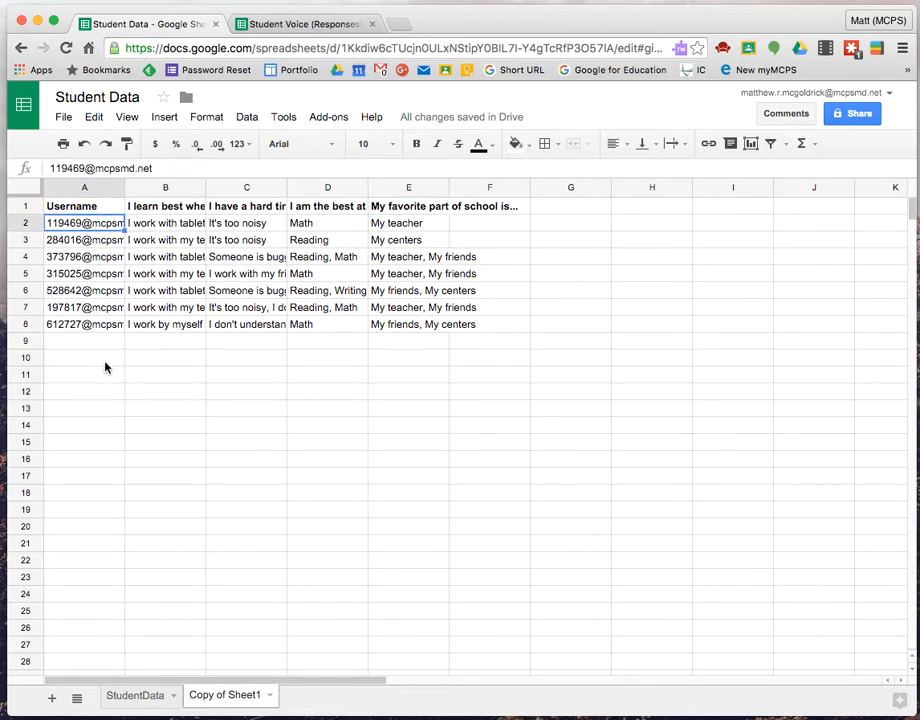
left_click(95, 118)
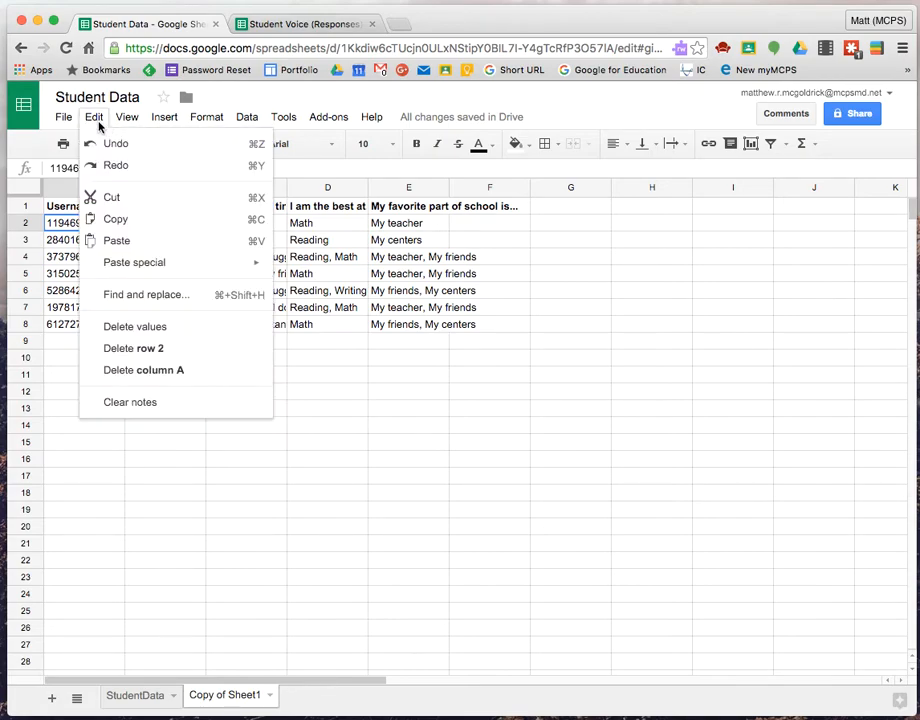
left_click(128, 302)
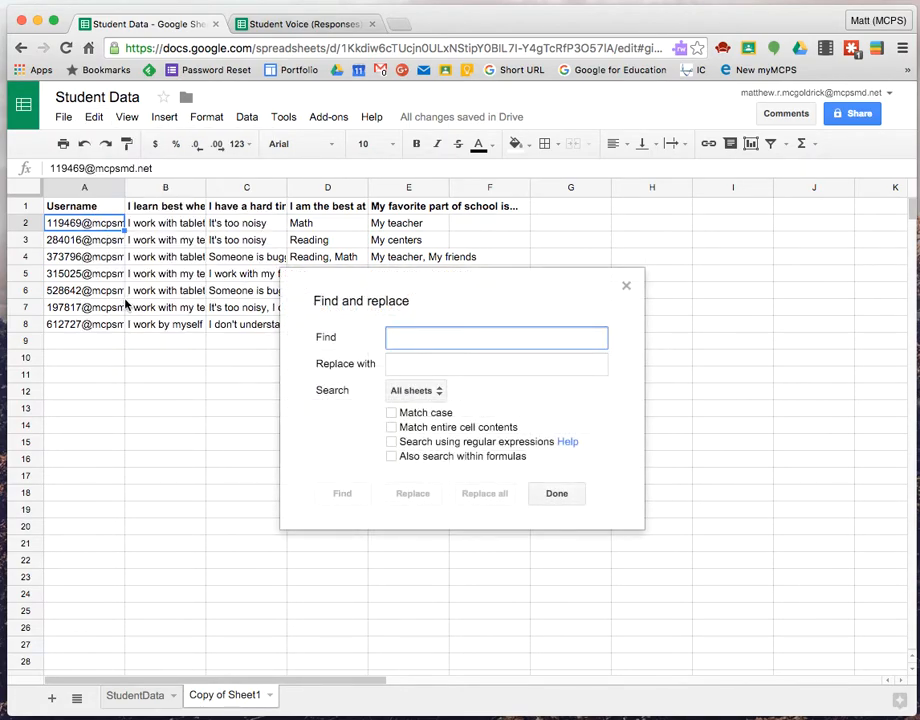
type("@mcpsmd.net")
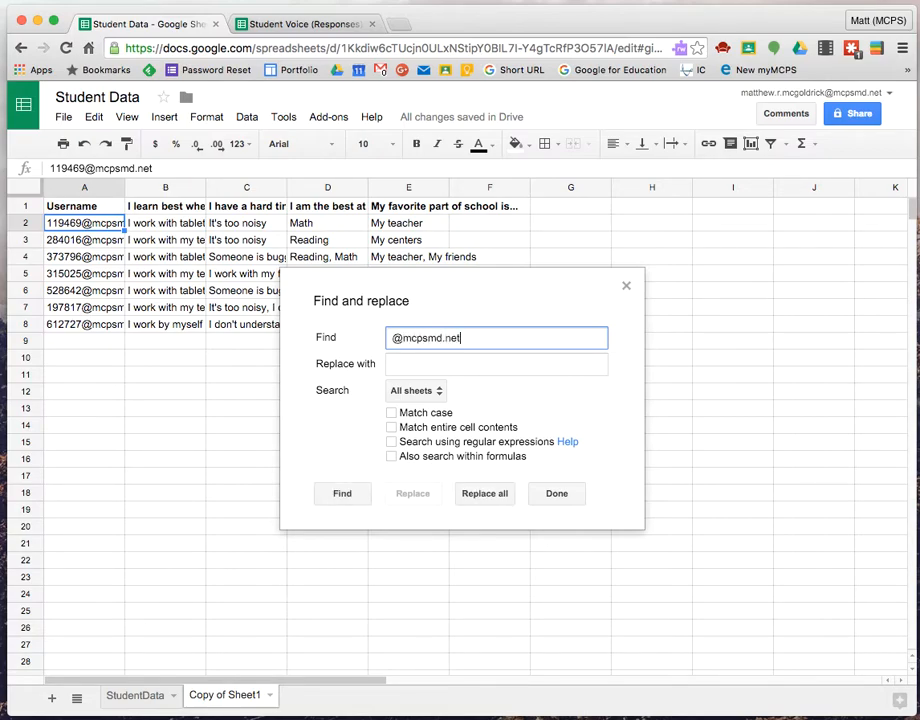
left_click(396, 363)
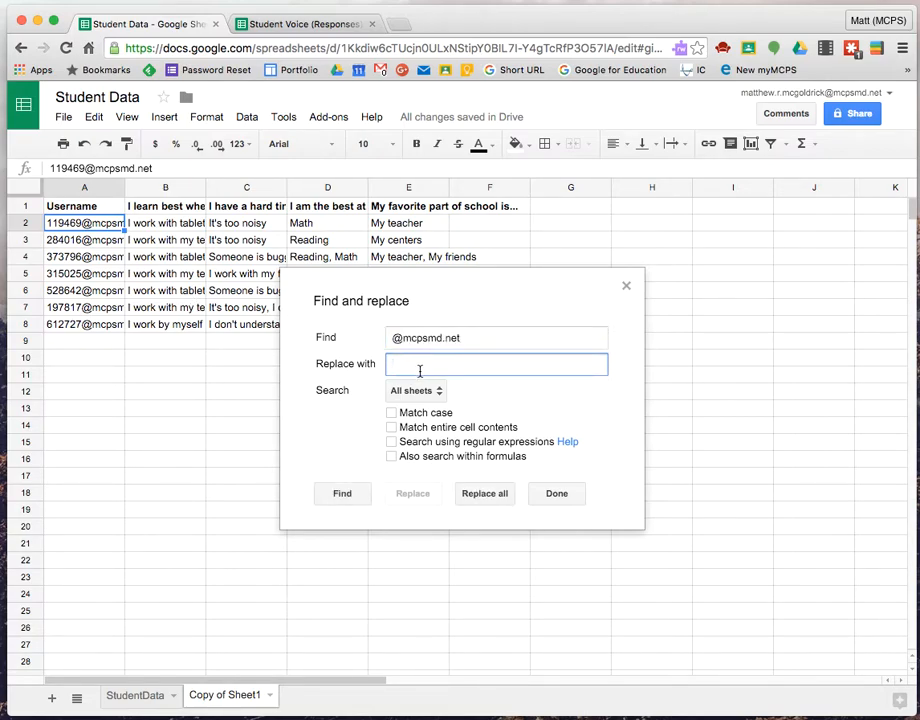
left_click(490, 500)
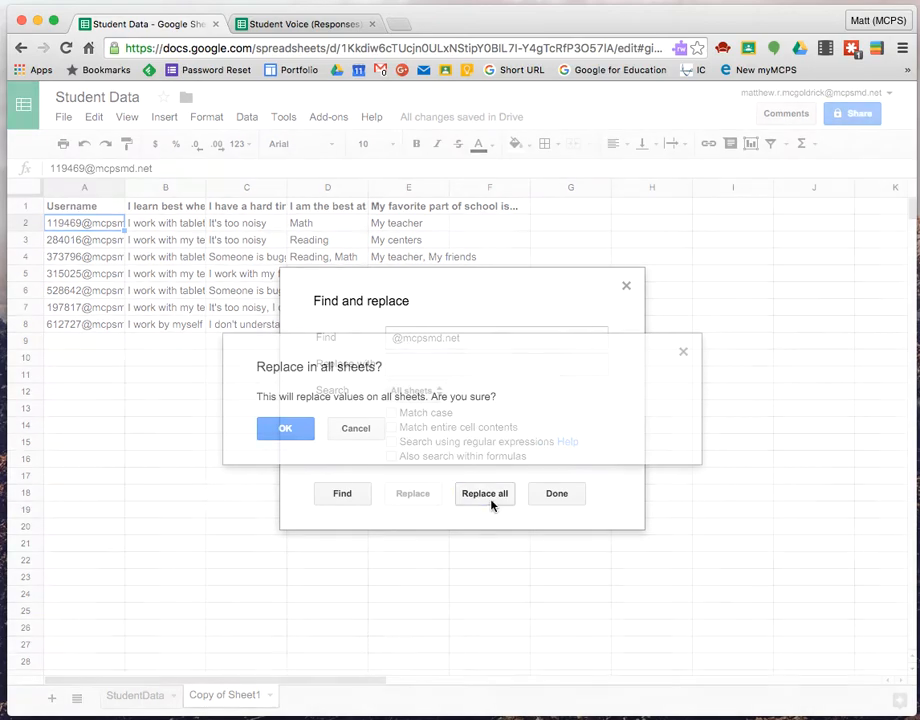
left_click(290, 430)
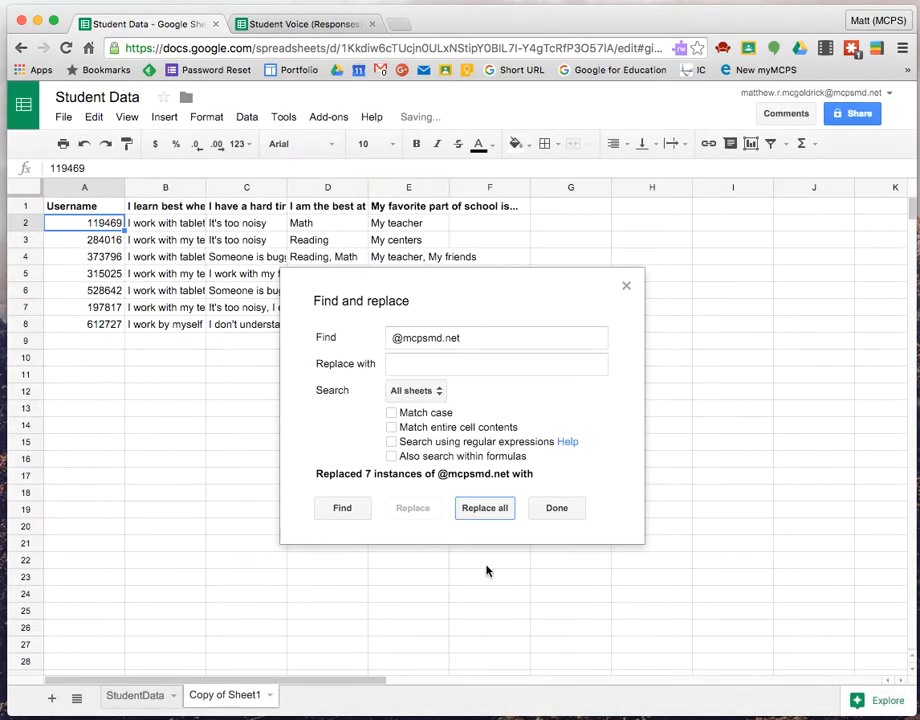
left_click(557, 508)
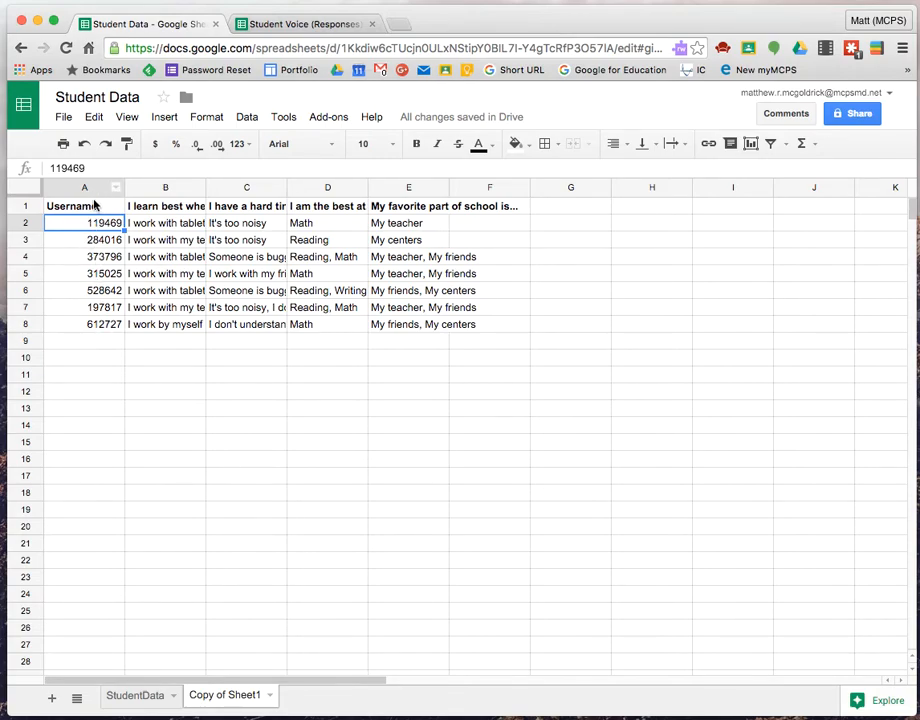
In cell F2 of the StudentData sheet, start a VLOOKUP formula with the student ID in A2 as the search key.
left_click(140, 692)
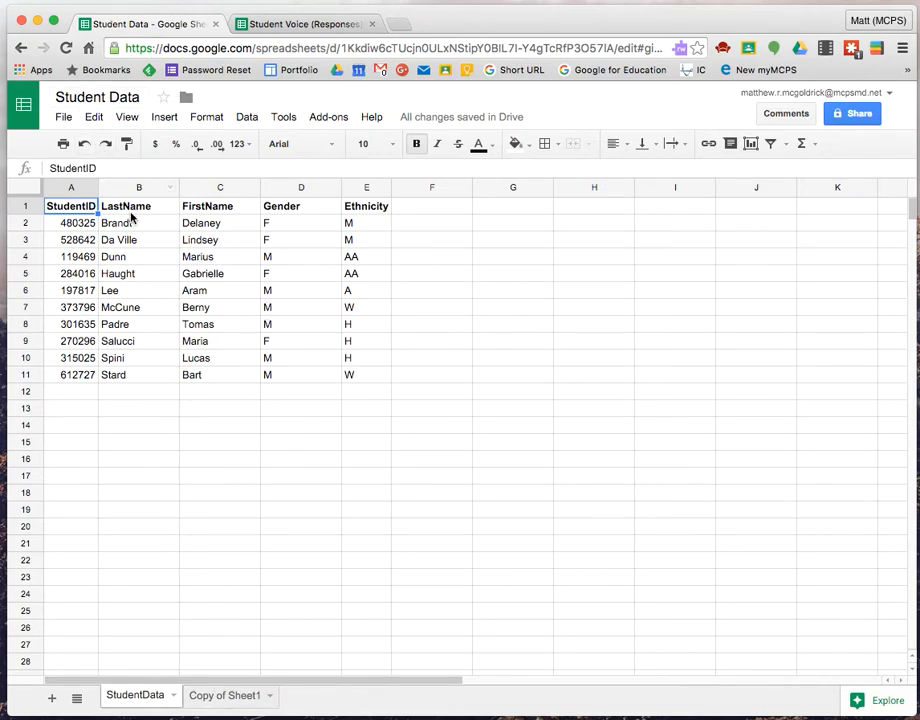
left_click(235, 707)
left_click(146, 700)
left_click(419, 225)
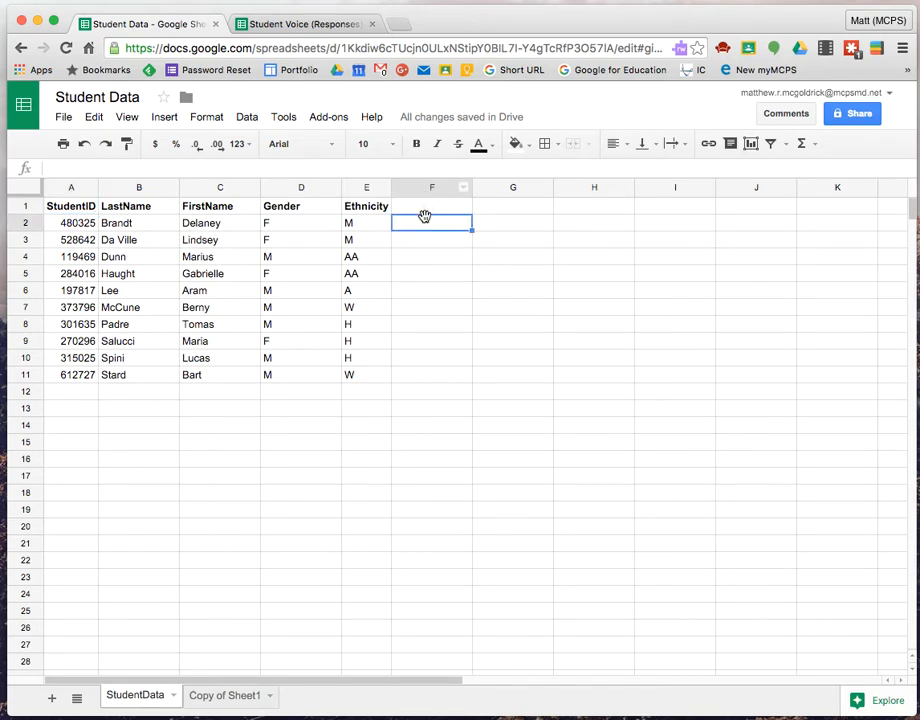
type("=vlookup")
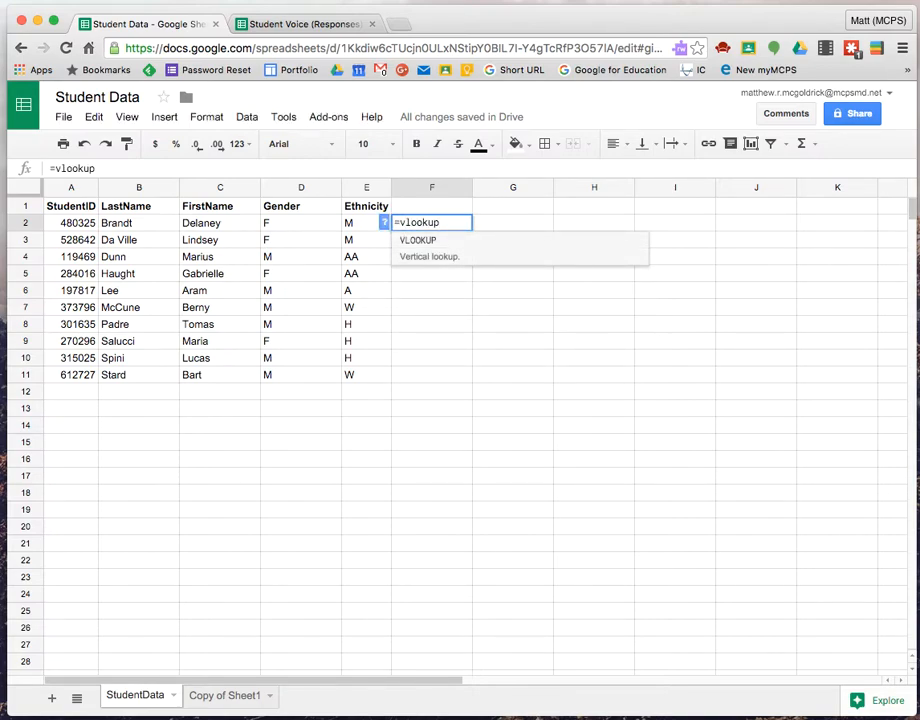
type("(")
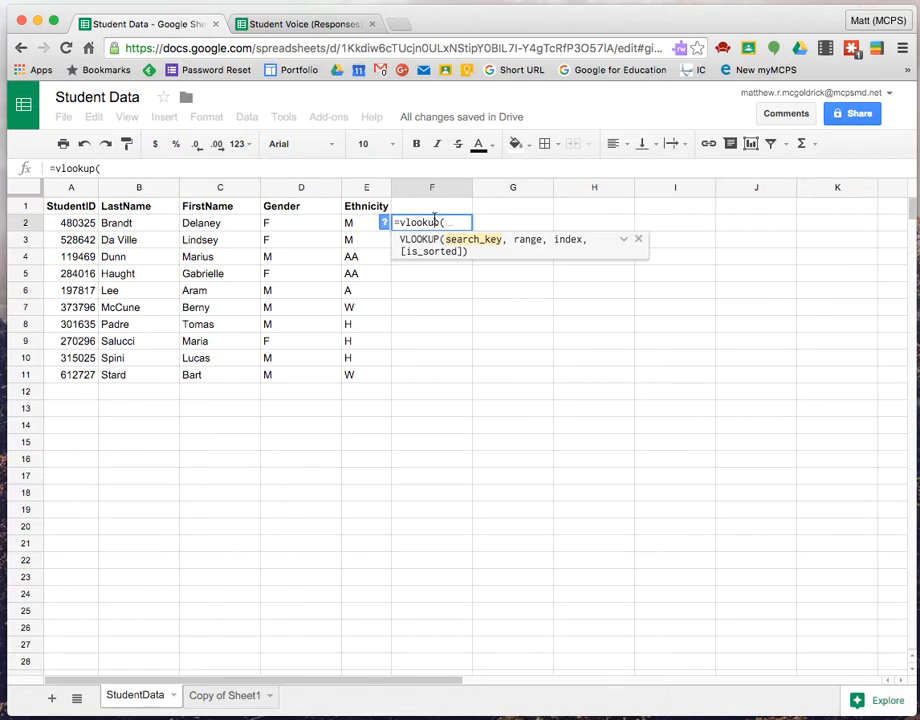
left_click(85, 228)
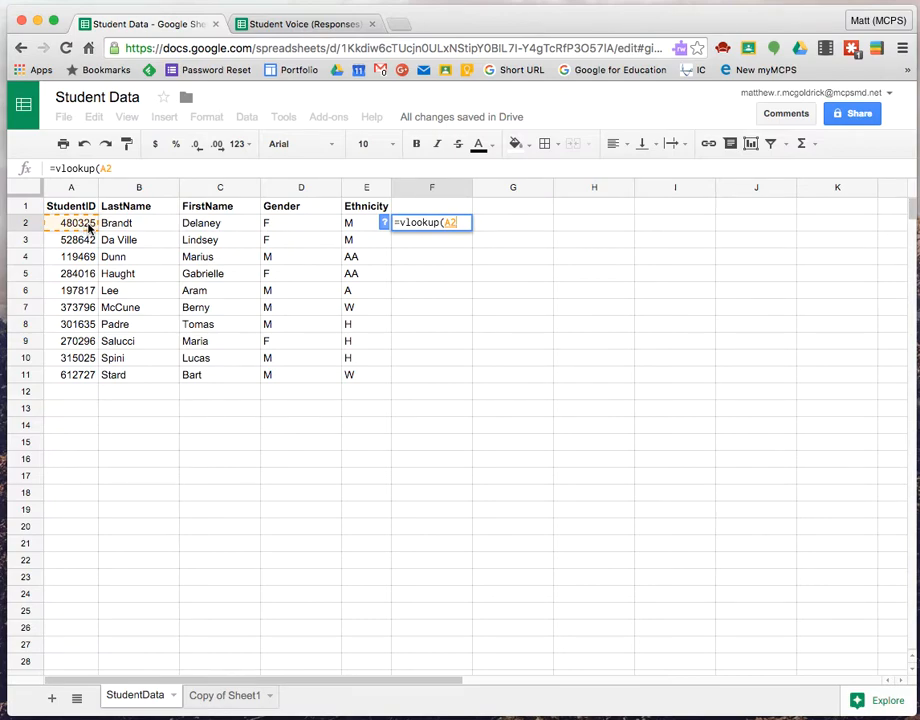
type(",")
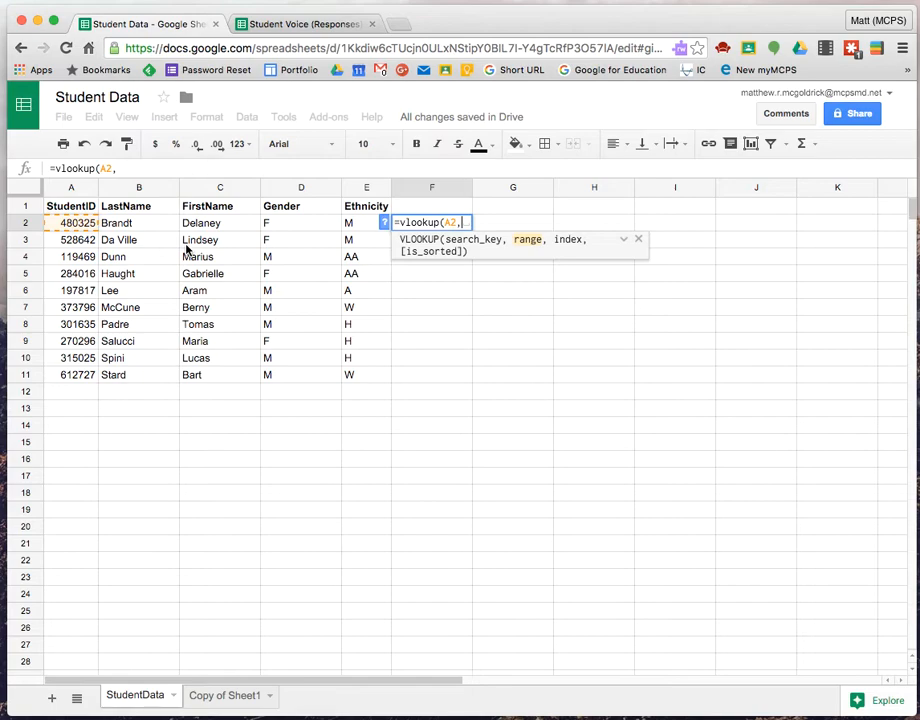
Set the VLOOKUP range to columns A:E of the Copy of Sheet1 sheet.
left_click(222, 698)
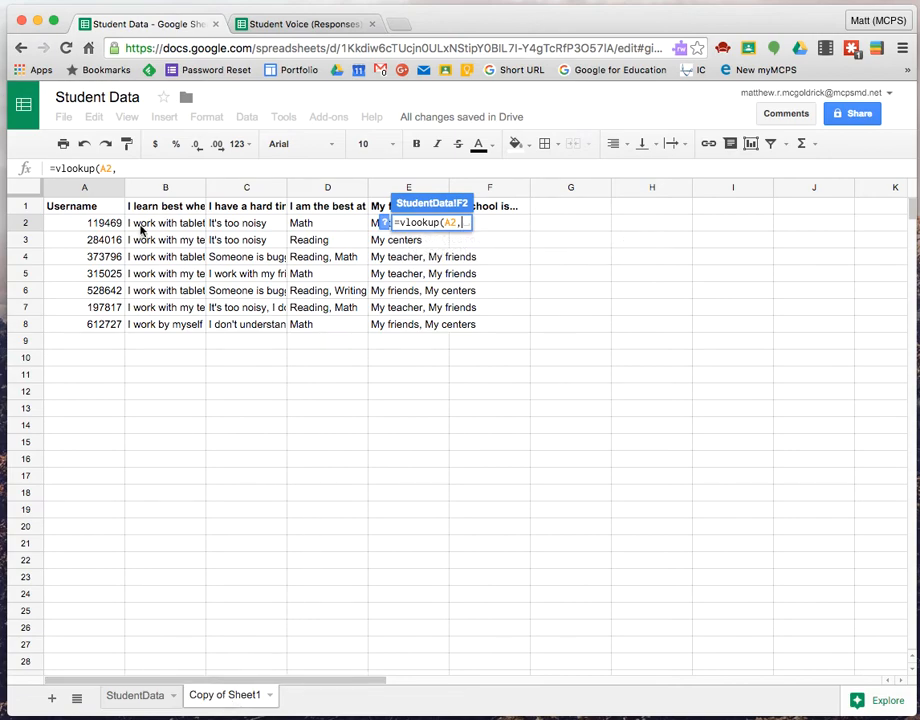
left_click_drag(78, 189, 505, 195)
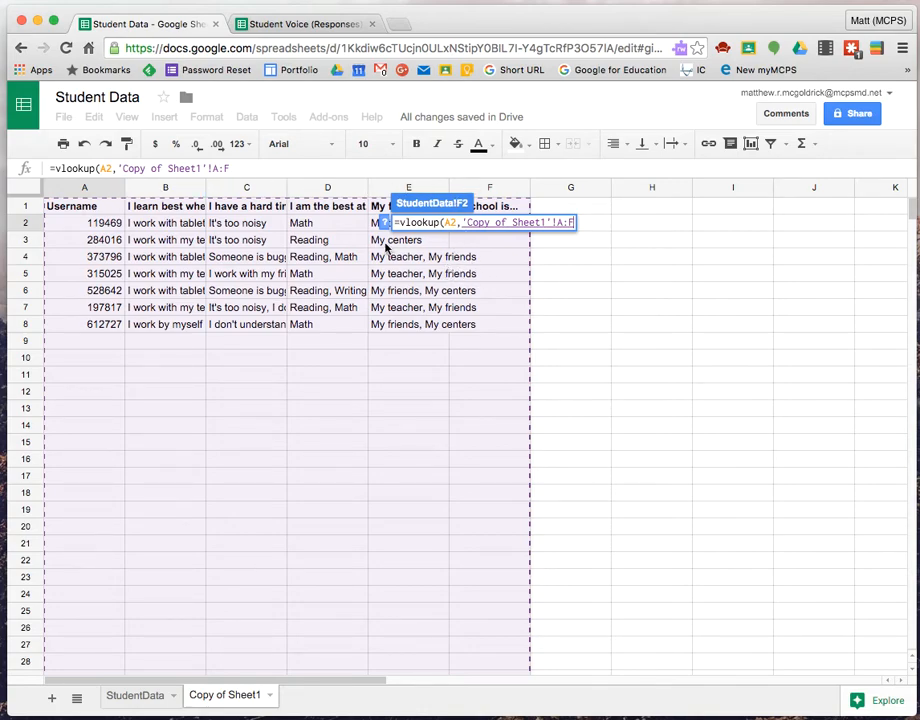
left_click(243, 170)
key("BackSpace")
type("e")
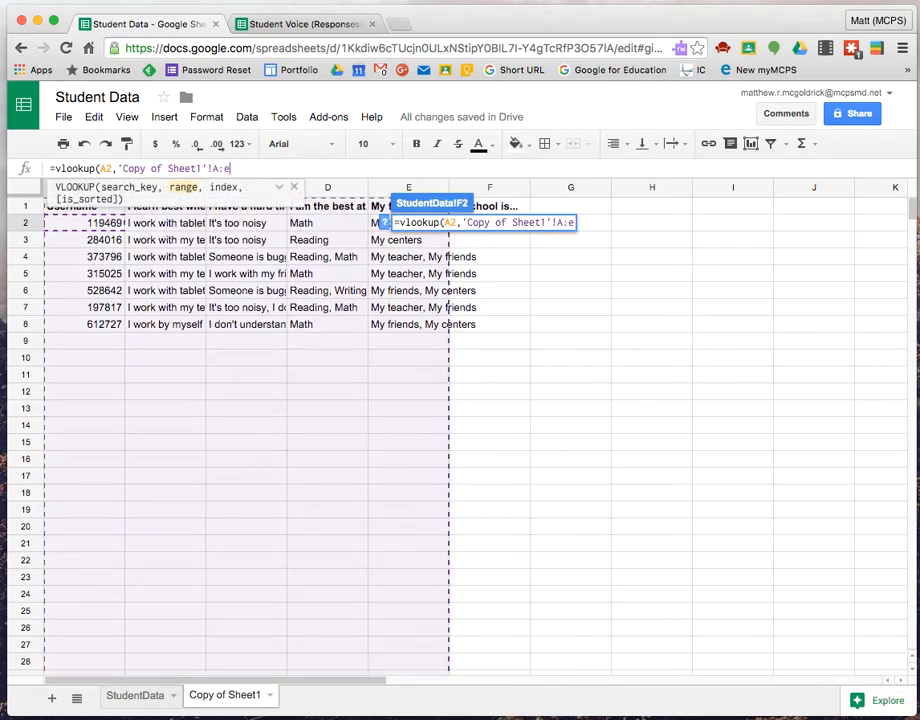
type("E,")
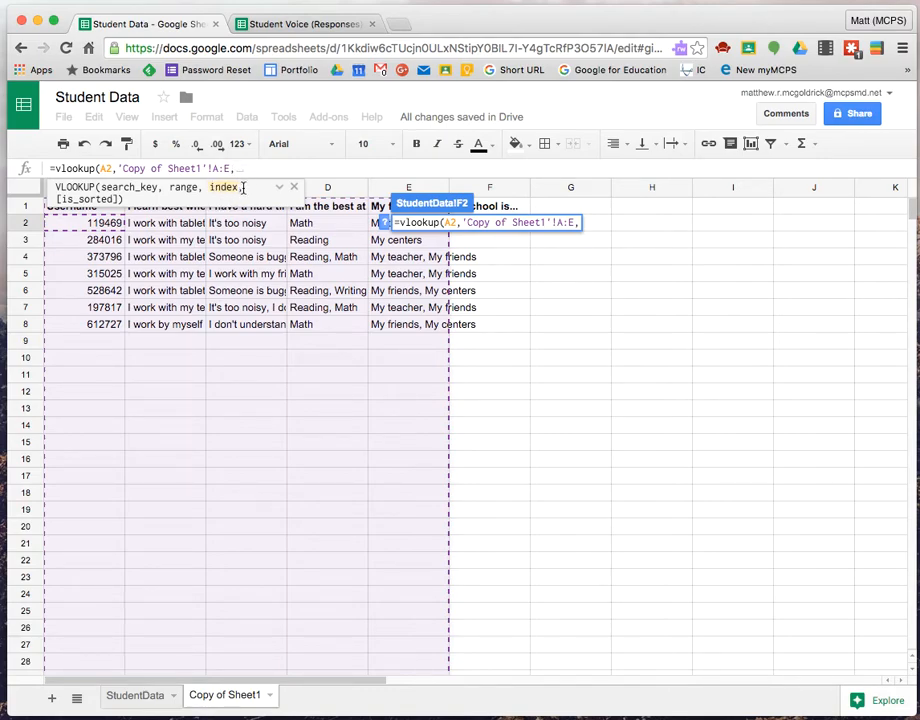
Complete the F2 VLOOKUP formula with column index 2 and FALSE for is_sorted.
type("2")
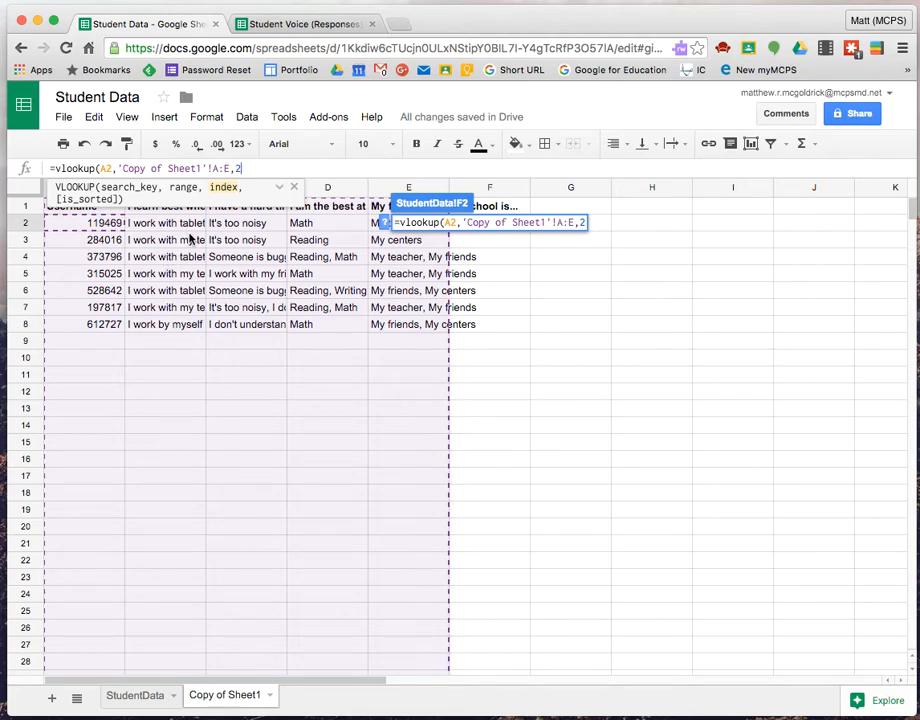
type(",")
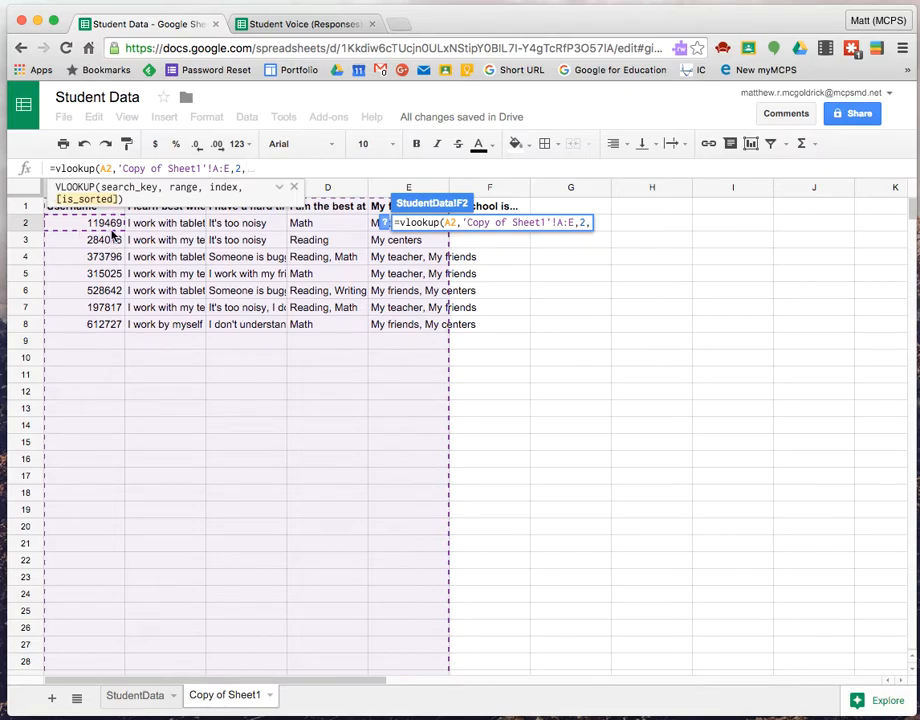
type("F")
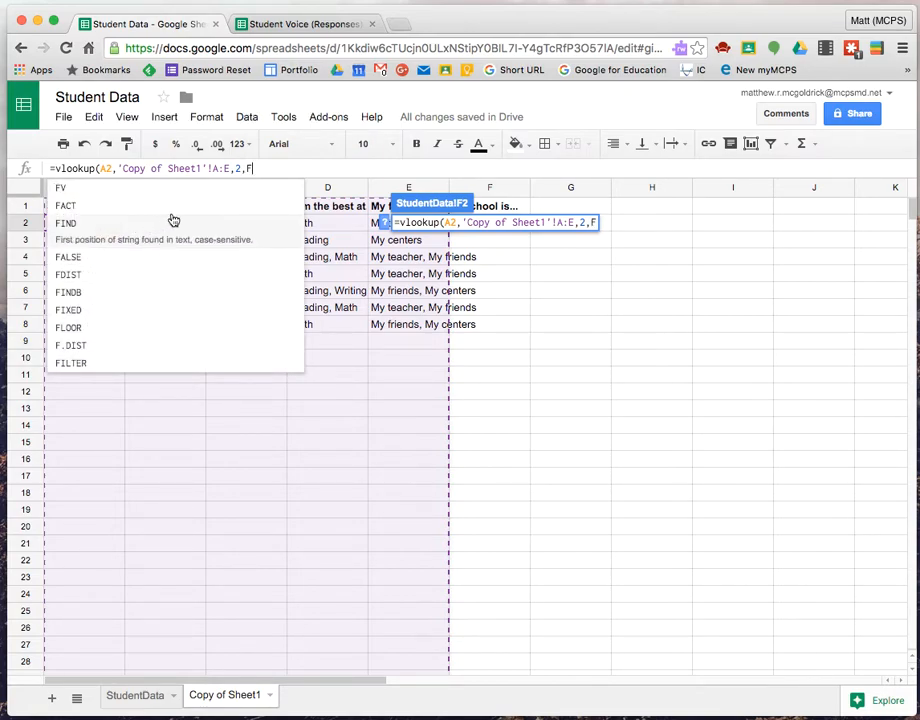
type("ALSE")
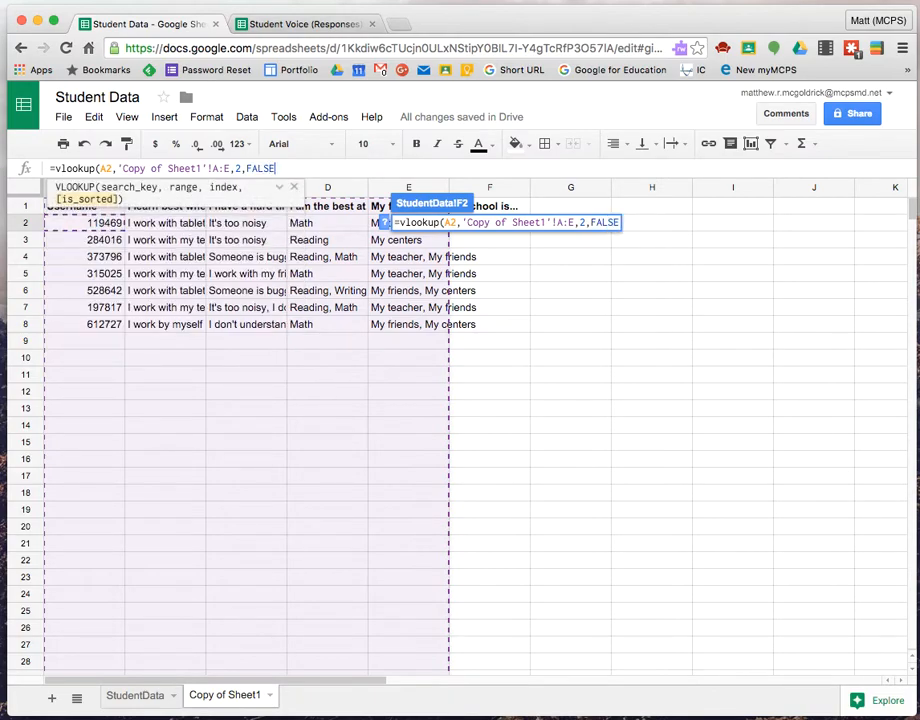
type(")")
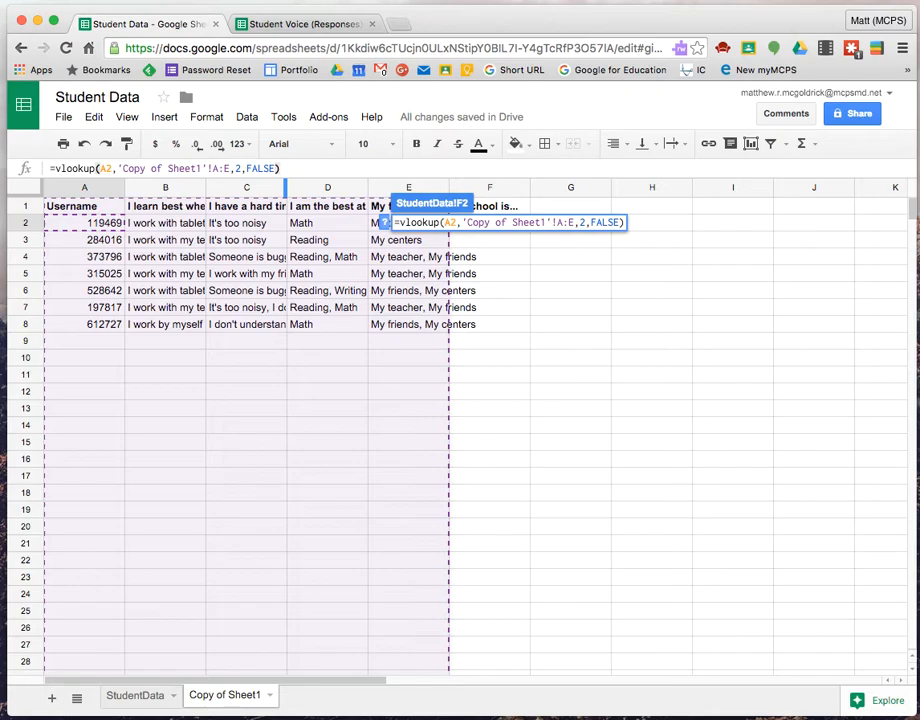
key("Return")
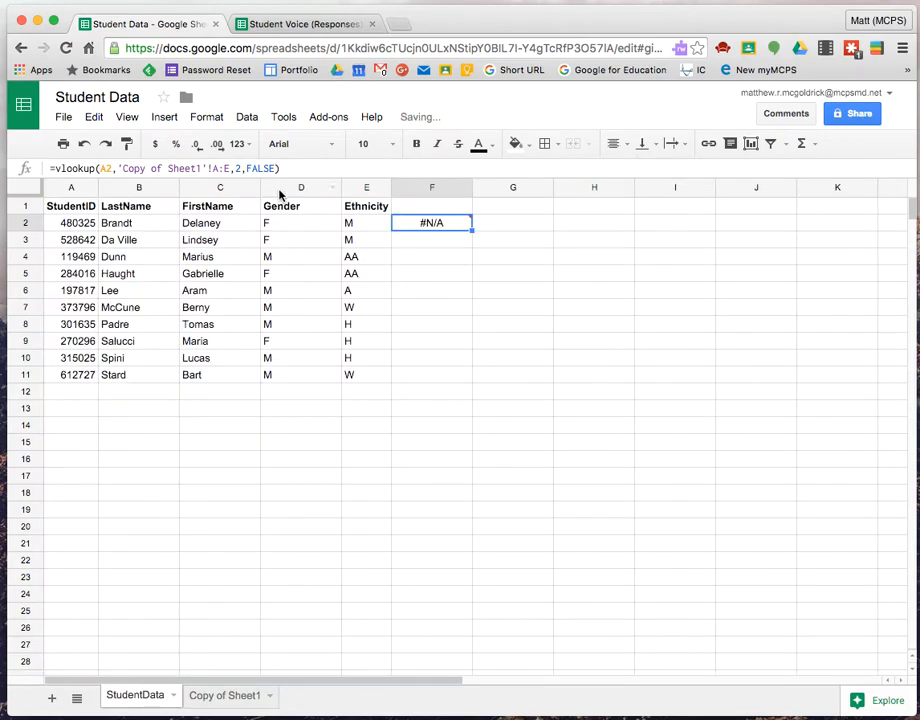
Fill the F2 VLOOKUP formula down through F11 and inspect the results in F2 and F3.
mouse_move(440, 222)
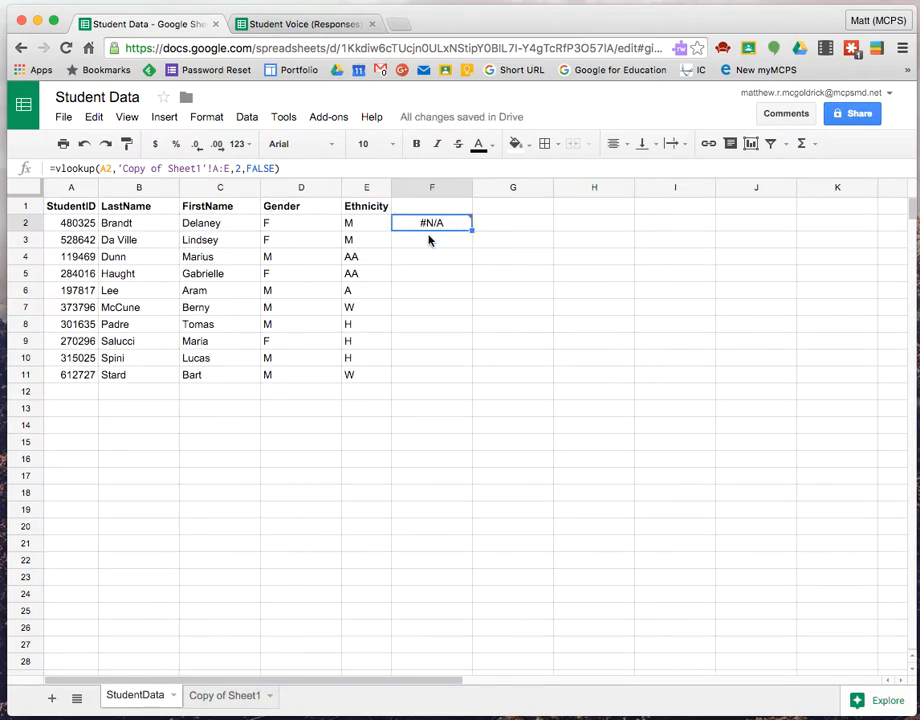
left_click_drag(471, 231, 467, 376)
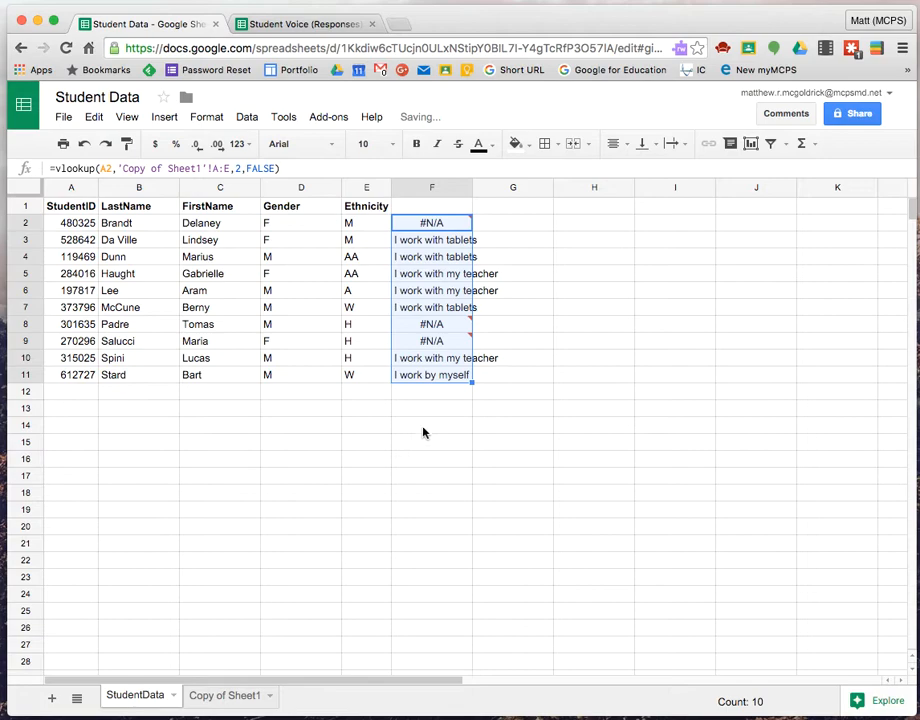
mouse_move(441, 226)
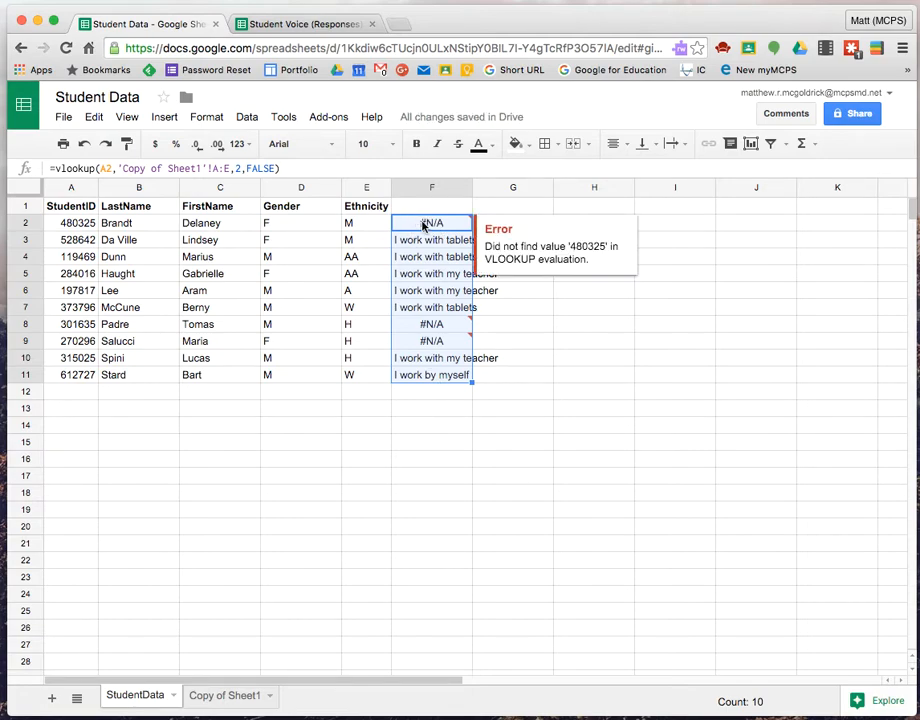
left_click(196, 226)
left_click(451, 229)
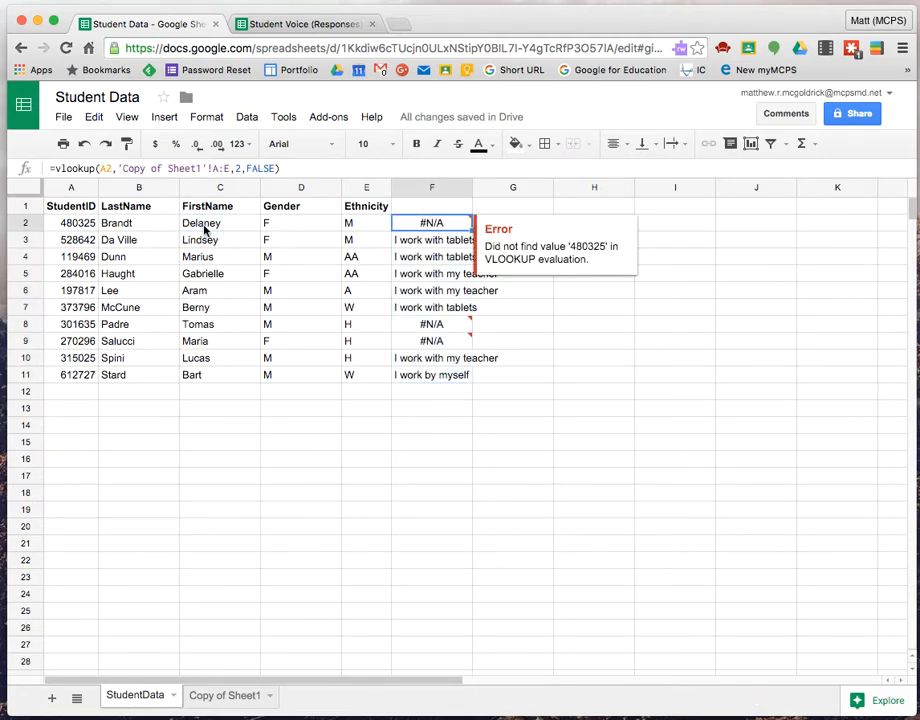
left_click(442, 243)
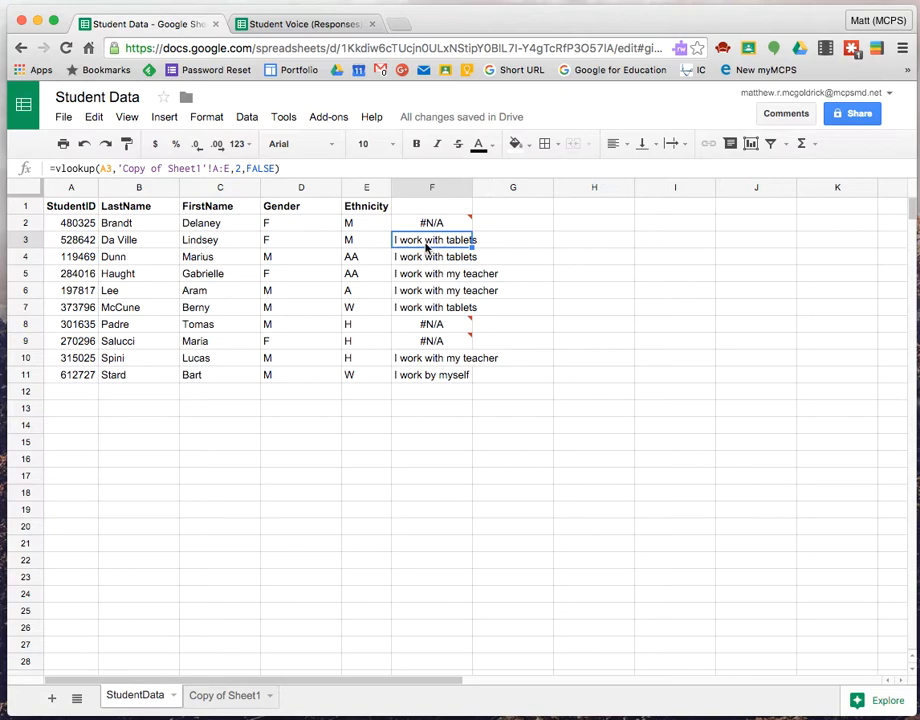
Copy the "I learn best when..." header from Copy of Sheet1 into StudentData cell F1 and fit column F to its contents.
left_click(222, 697)
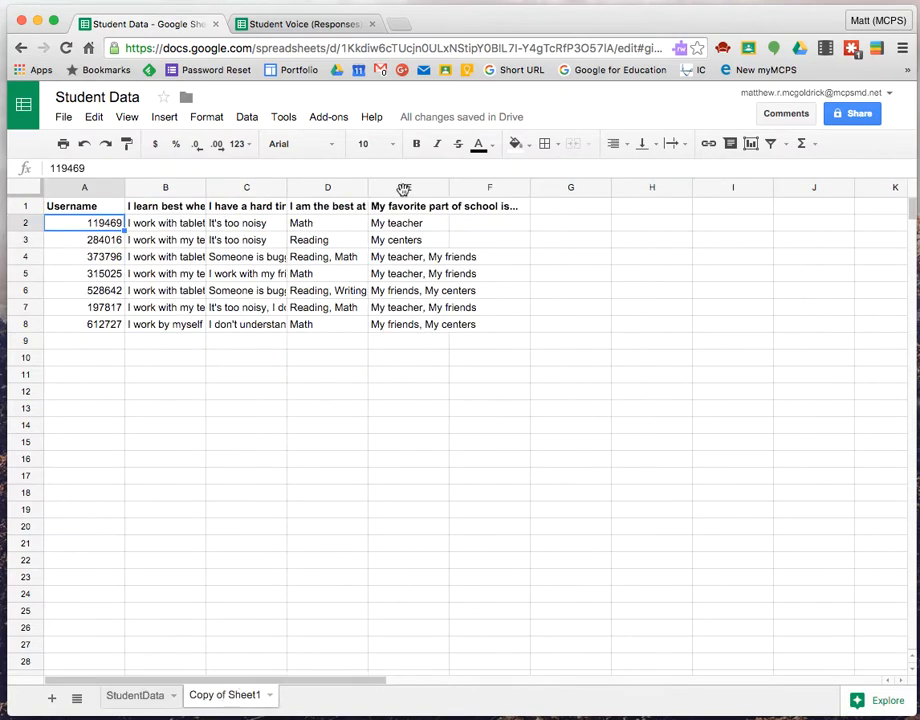
left_click(175, 208)
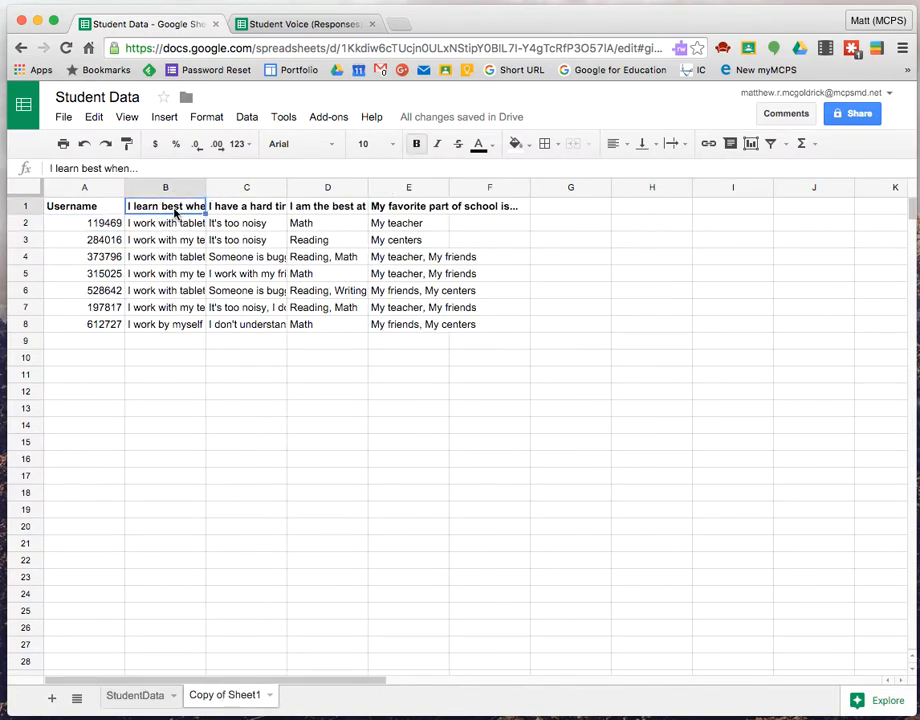
right_click(175, 210)
left_click(196, 250)
left_click(132, 695)
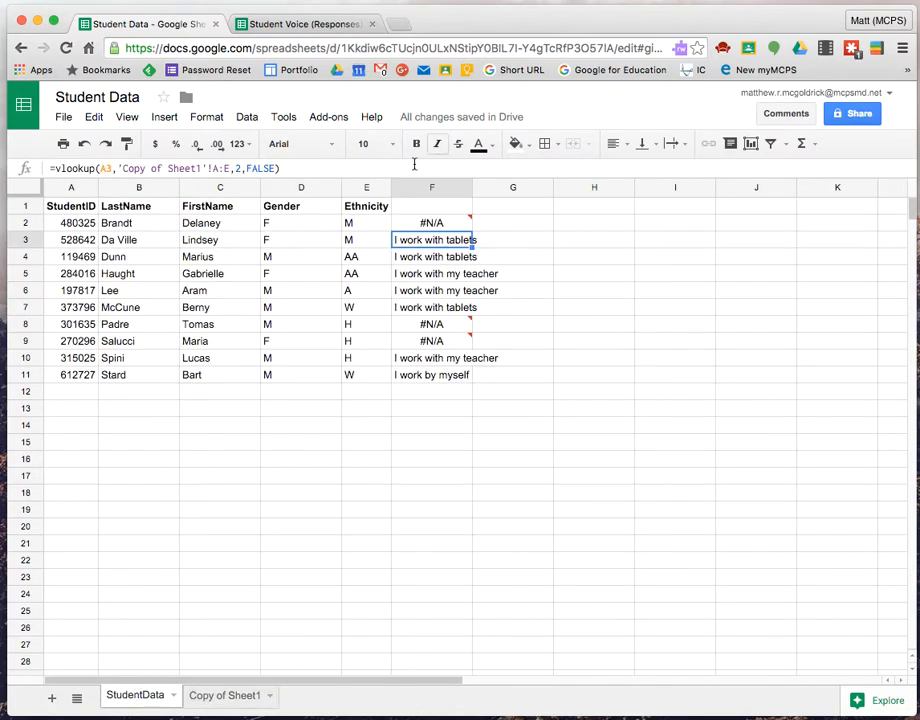
left_click(409, 204)
right_click(409, 206)
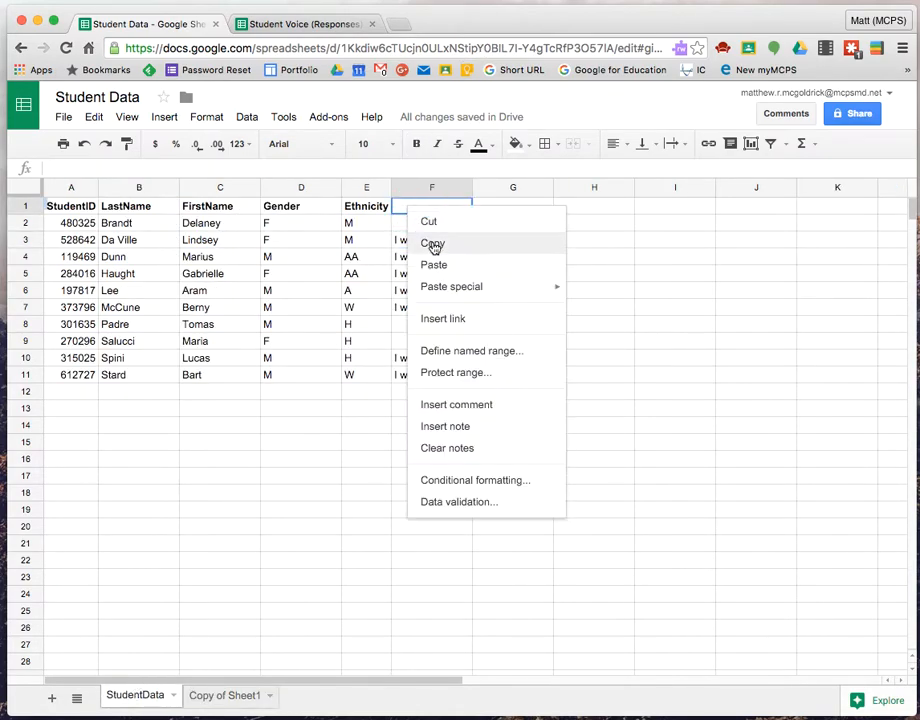
left_click(433, 265)
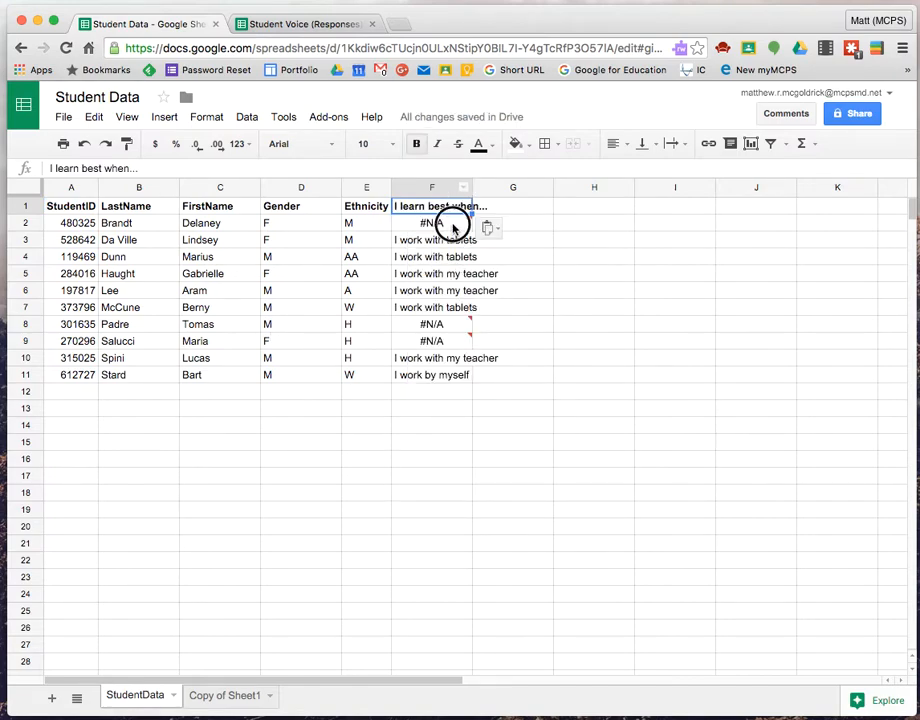
left_click(452, 228)
double_click(471, 189)
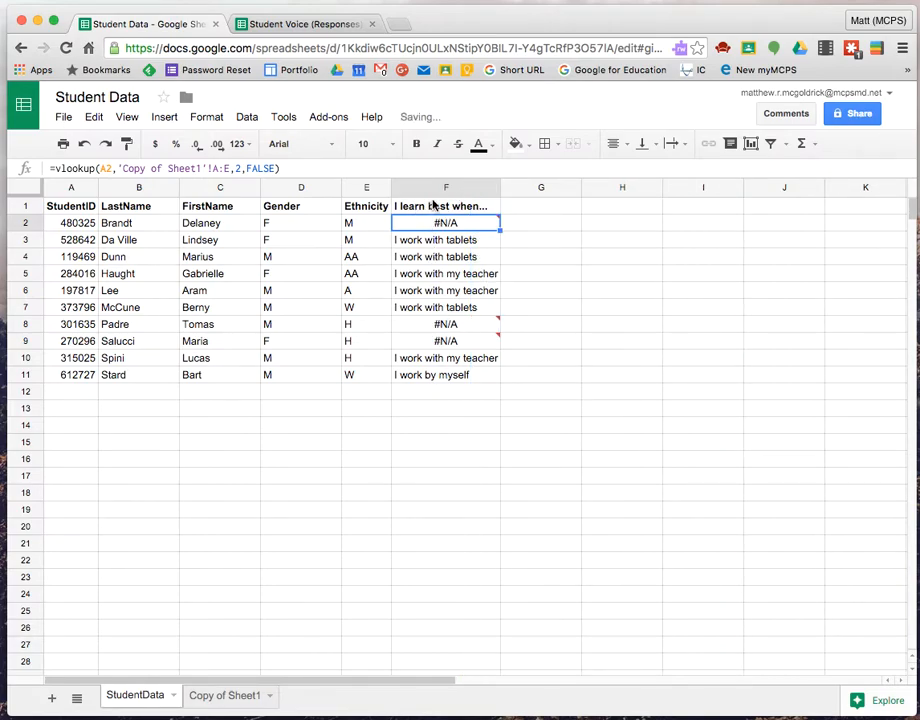
Copy the "I have a hard time when..." header from Copy of Sheet1 into cell G1 of the StudentData sheet.
left_click(212, 696)
key("ctrl+c")
left_click(244, 207)
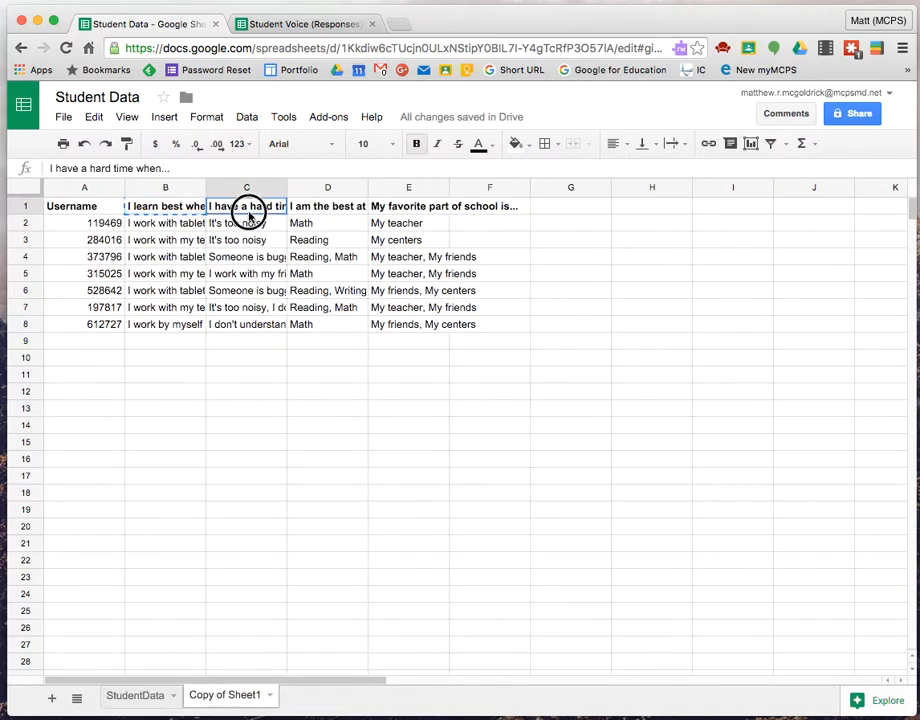
right_click(249, 212)
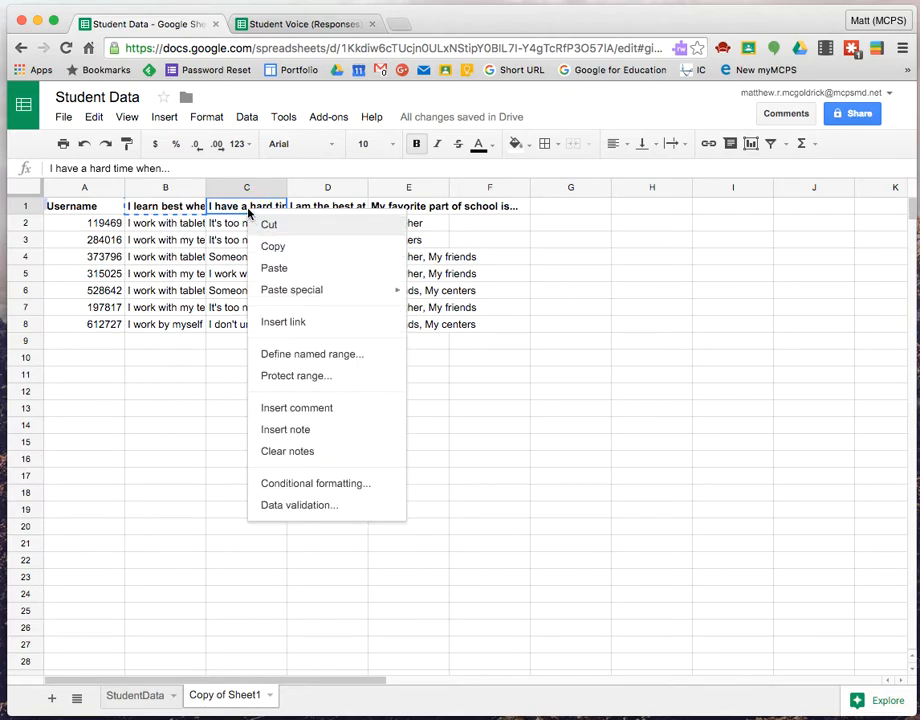
left_click(268, 246)
left_click(131, 700)
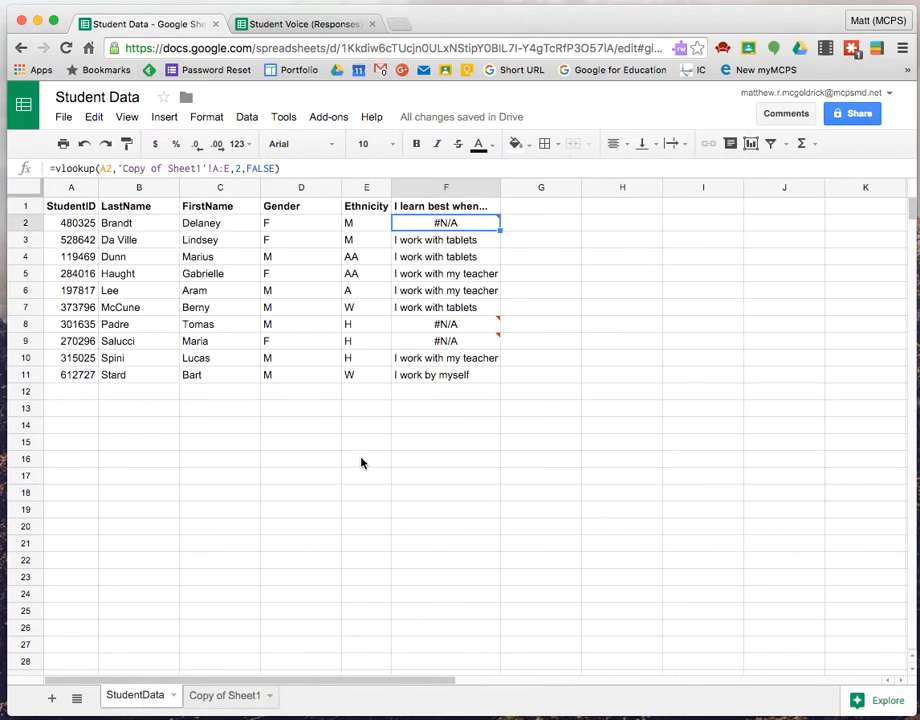
right_click(538, 209)
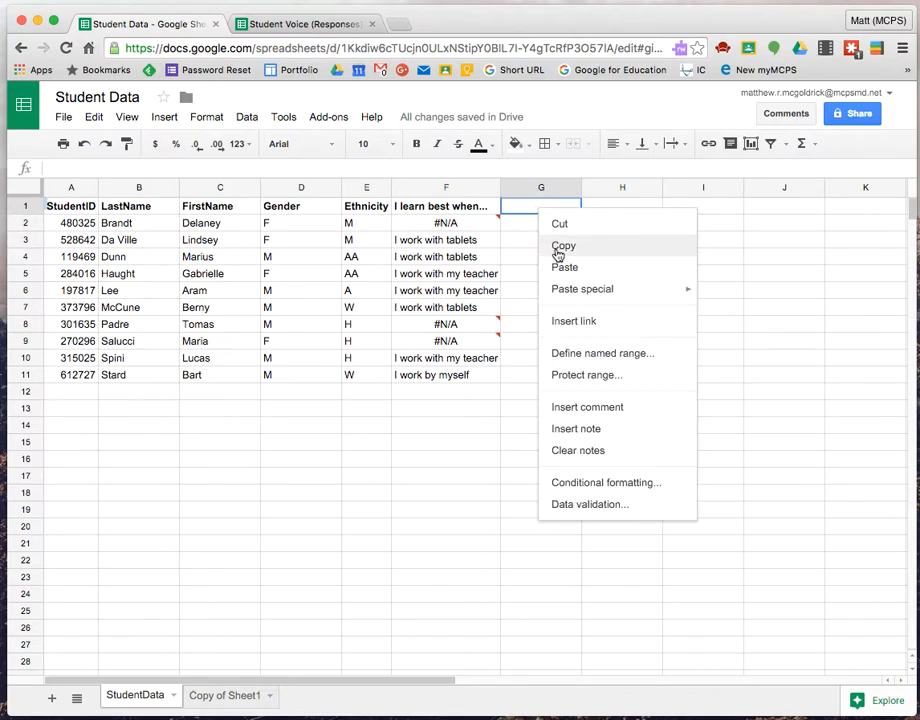
left_click(564, 268)
left_click(534, 343)
Start a VLOOKUP formula in G2 of StudentData with A2 as search key and columns A:E of Copy of Sheet1 as range.
left_click(527, 224)
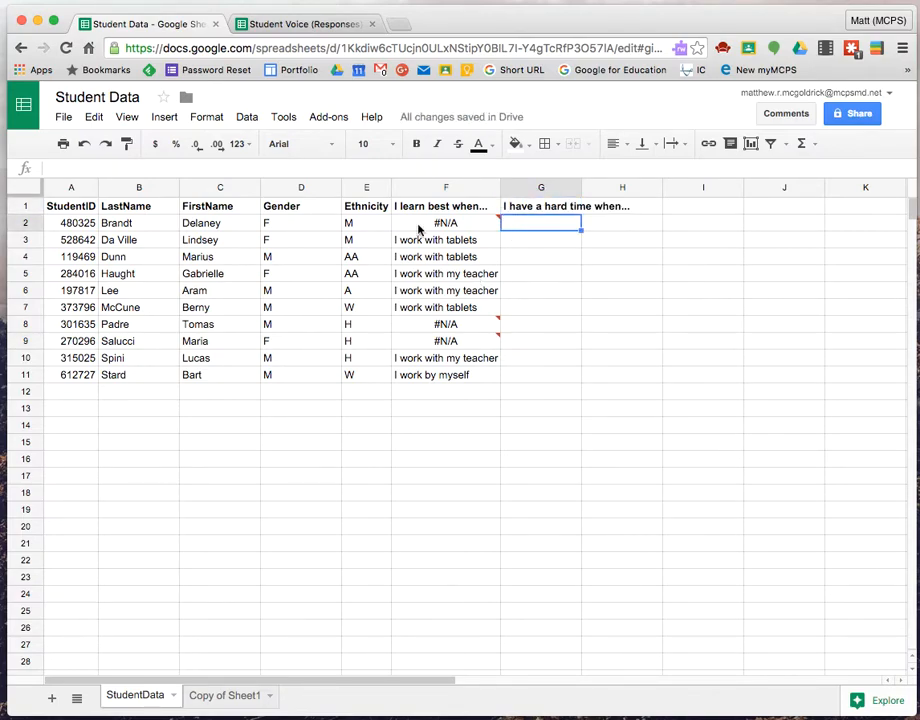
type("=")
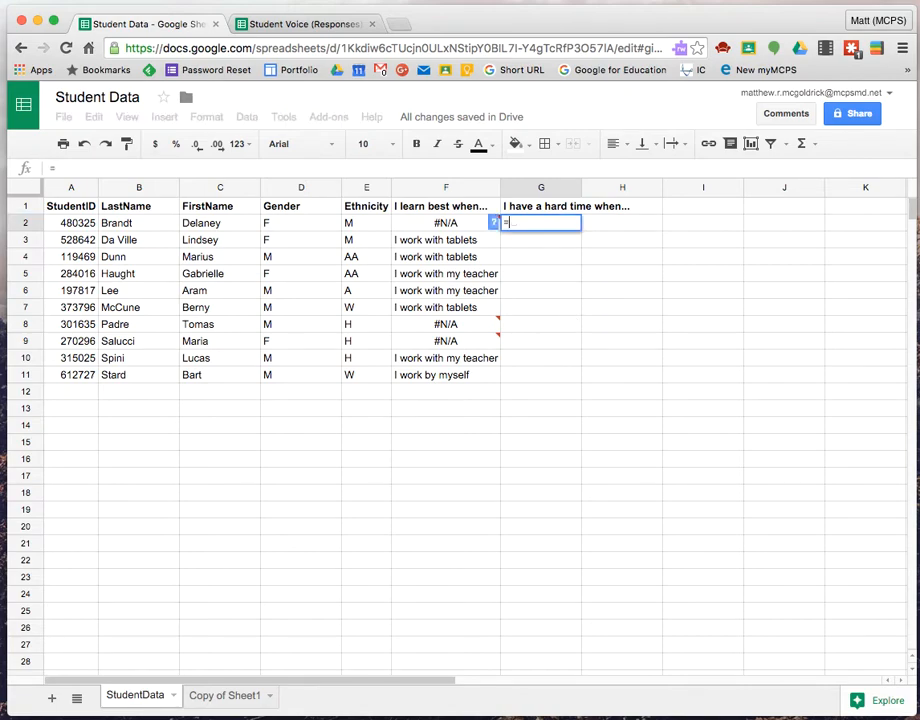
type("vlookup")
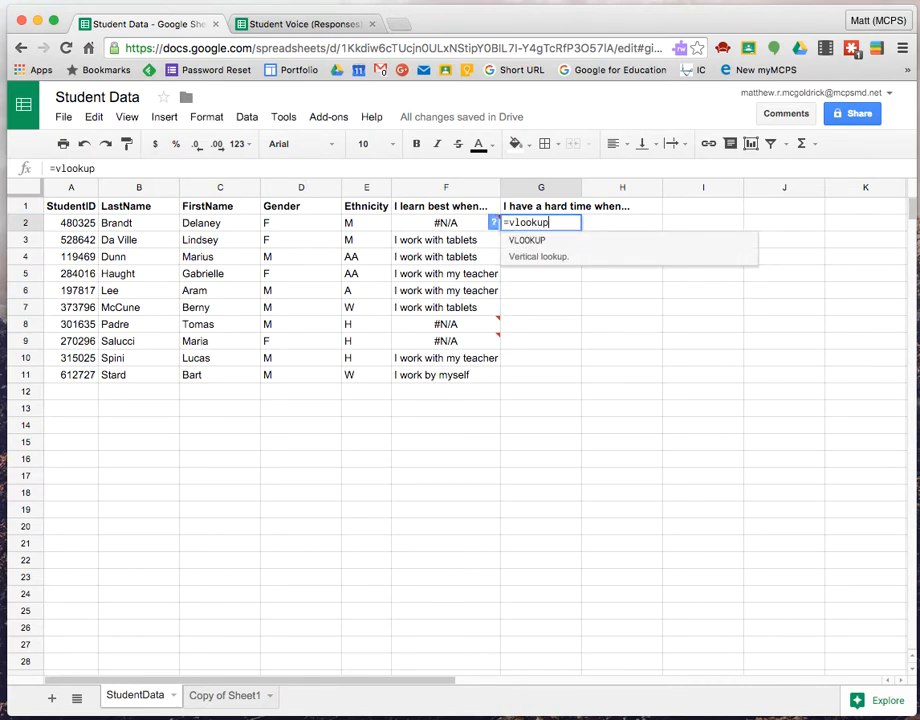
type("(")
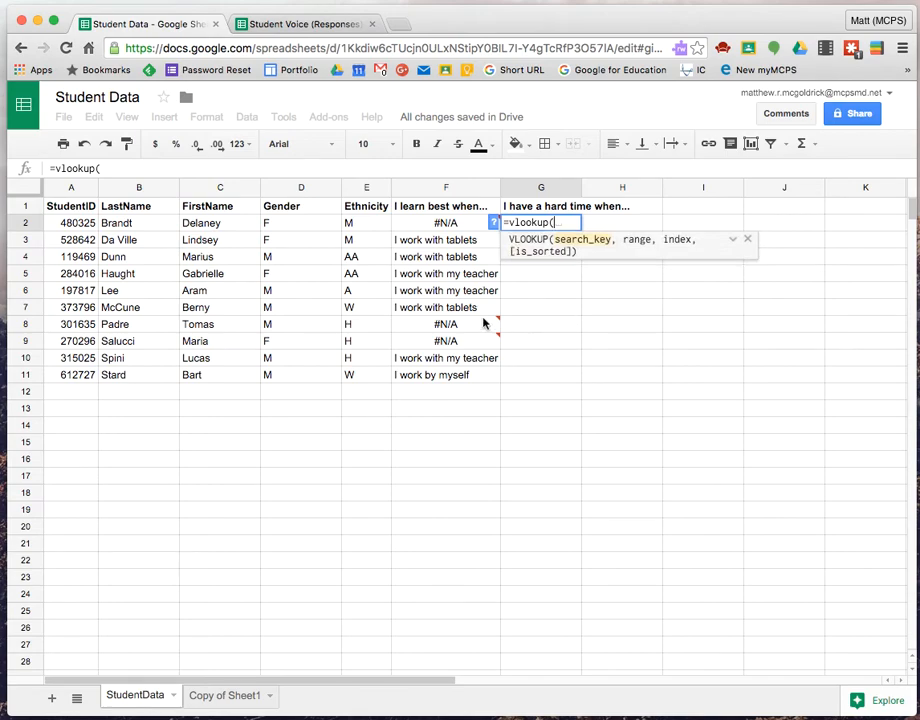
left_click(75, 224)
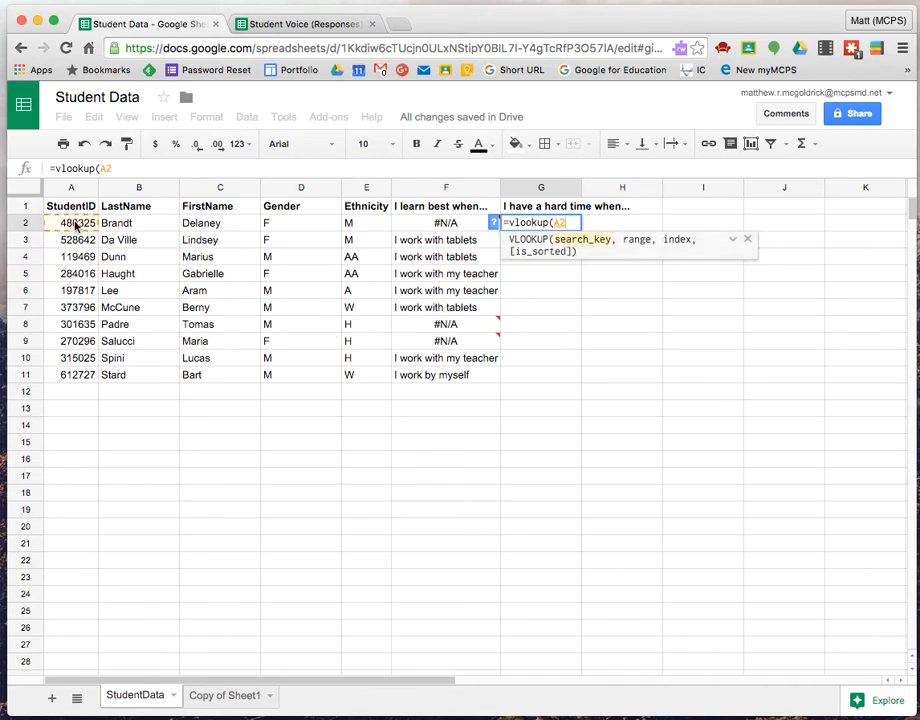
left_click(117, 168)
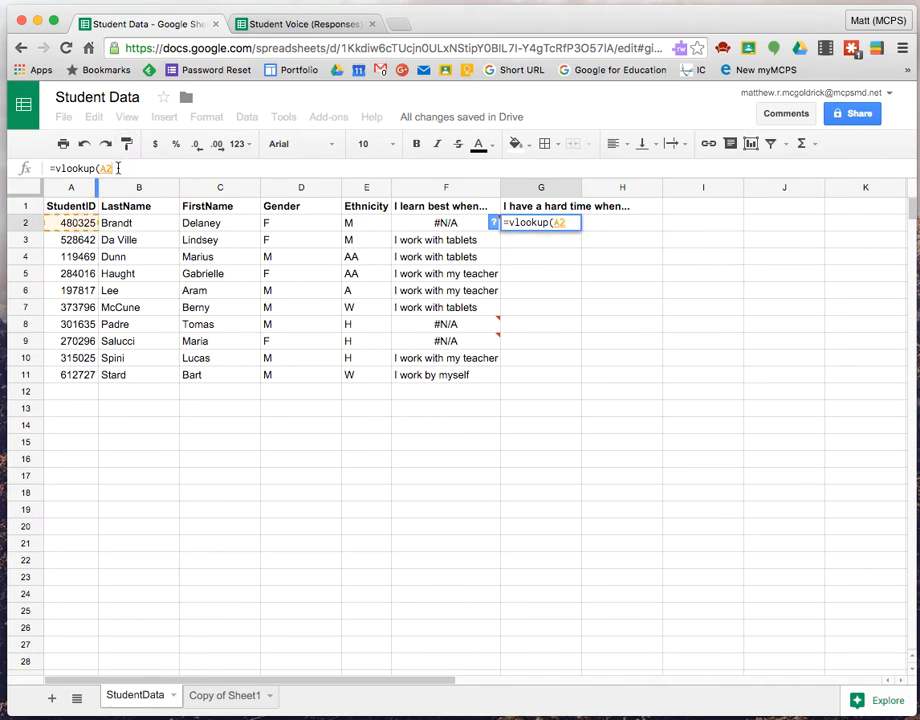
type(",")
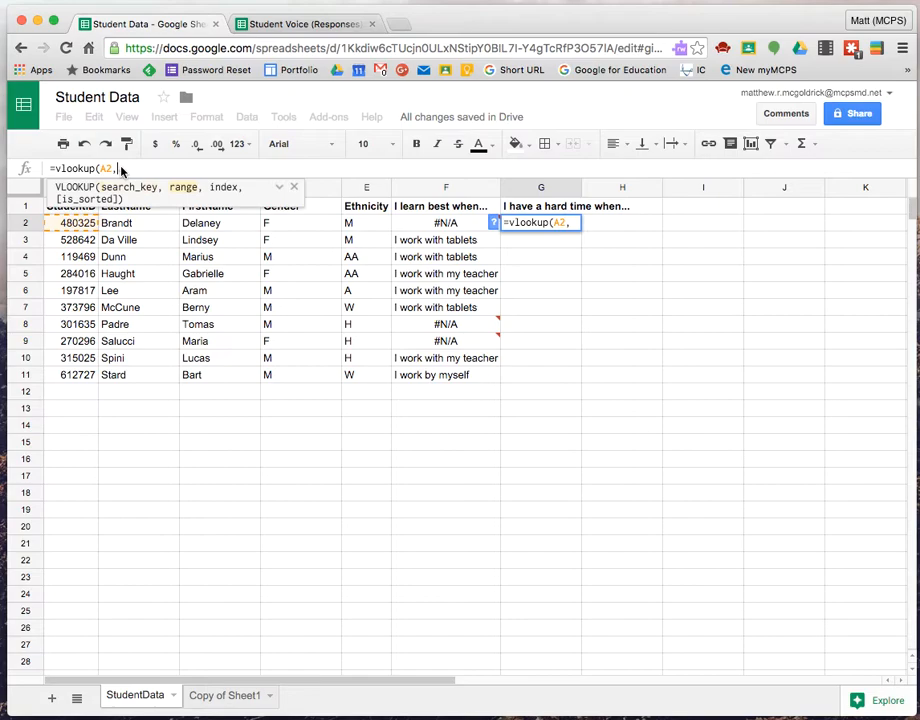
left_click(228, 697)
left_click_drag(82, 190, 425, 190)
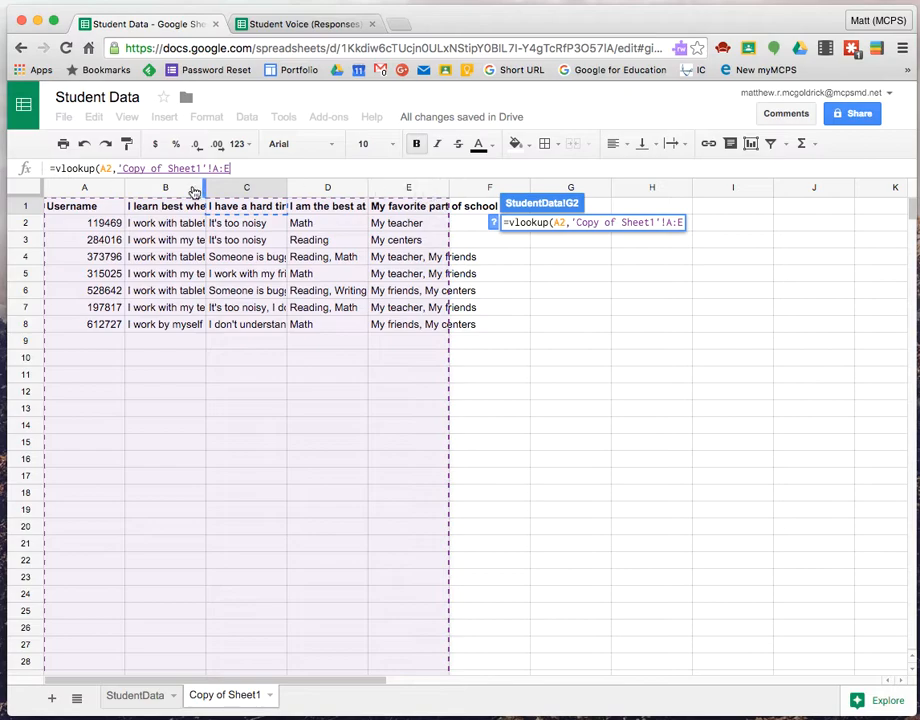
Complete the G2 VLOOKUP formula with column index 3 and FALSE for is_sorted.
type(",")
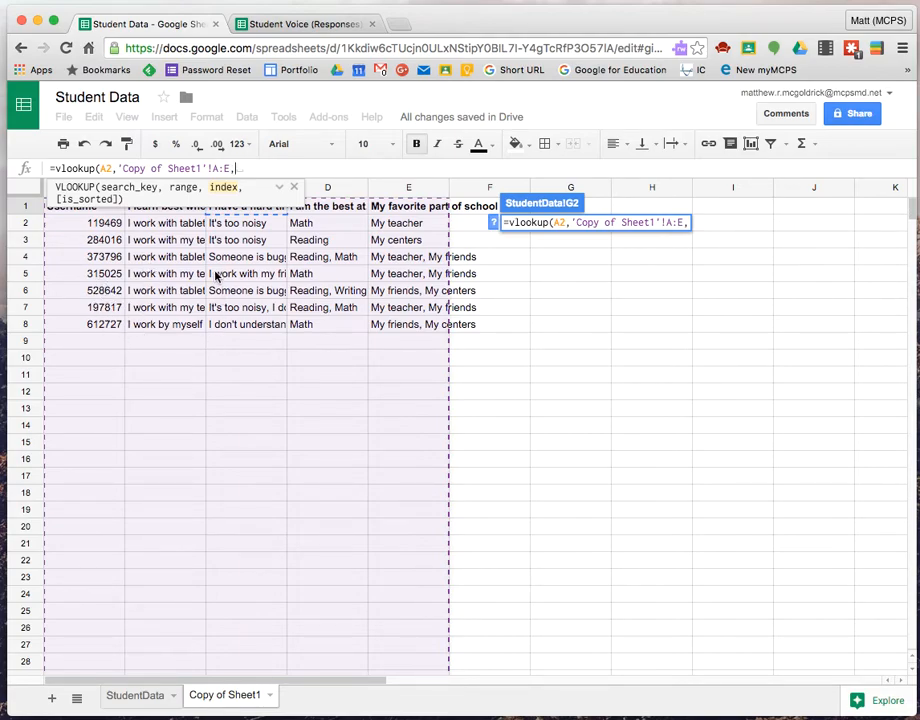
type("3")
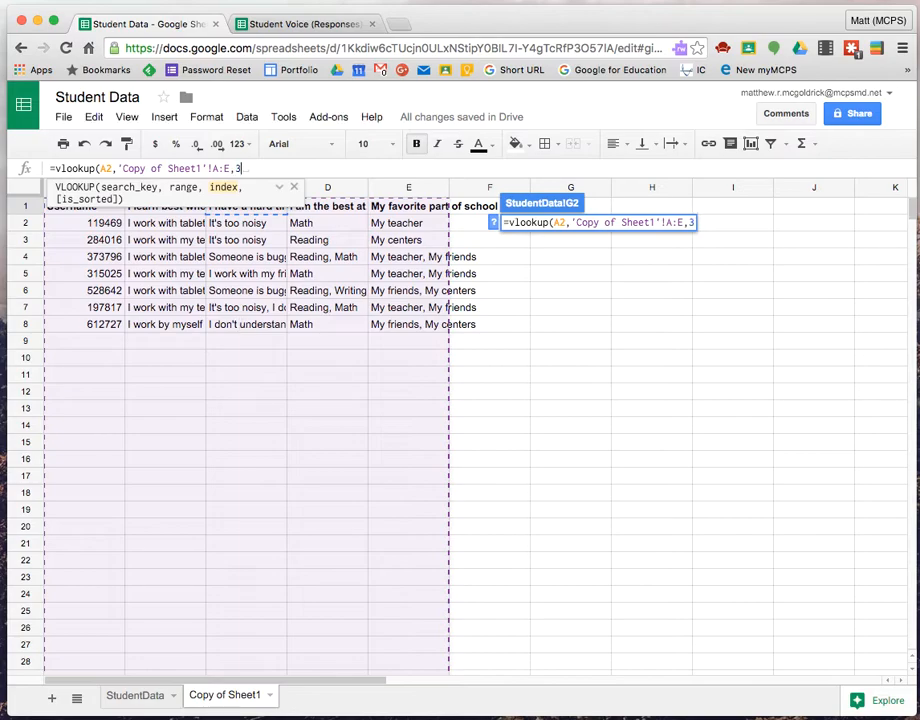
type(",F")
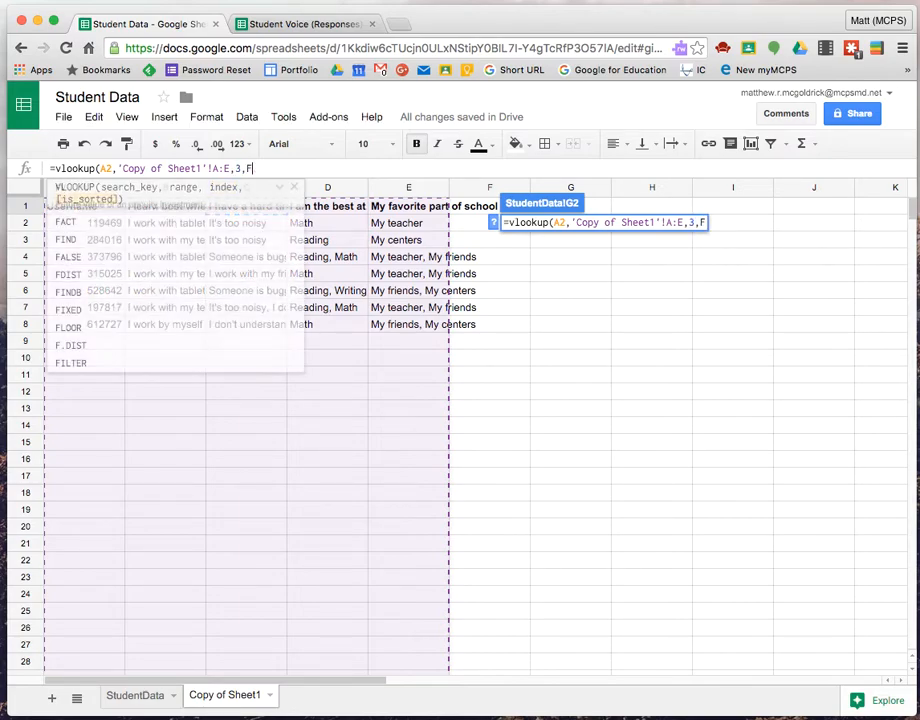
type("ALSE)")
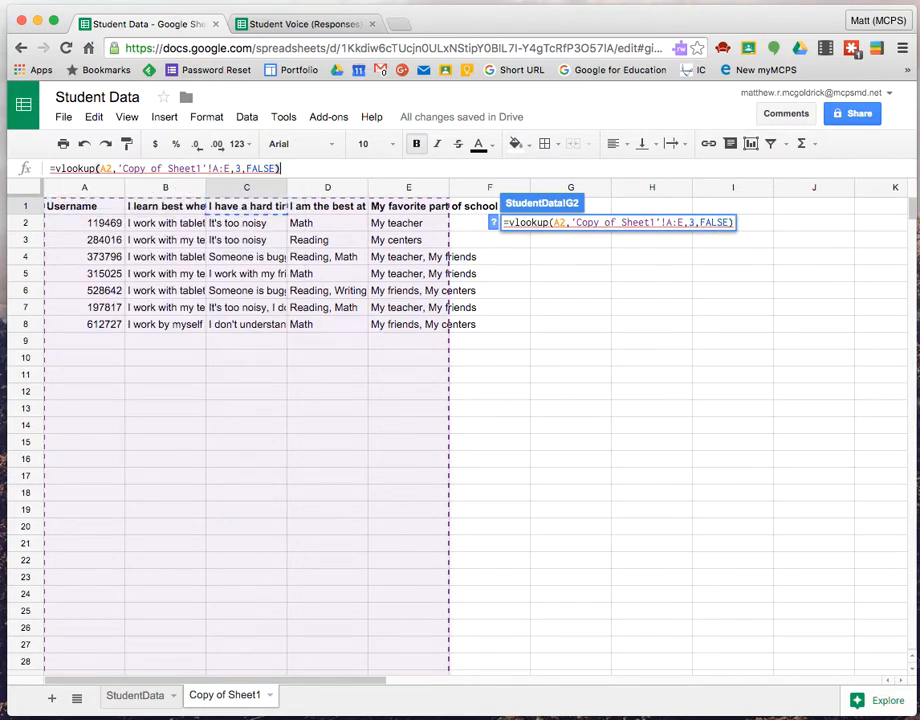
key("Return")
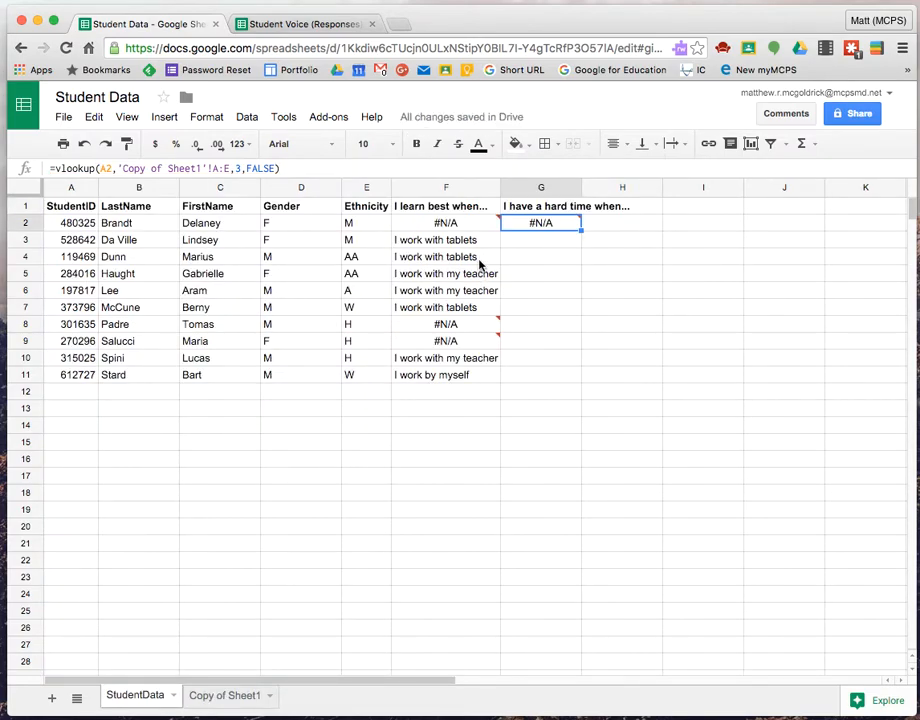
Fill the G2 VLOOKUP formula down through G11 and check the source responses in Copy of Sheet1.
left_click_drag(581, 231, 582, 380)
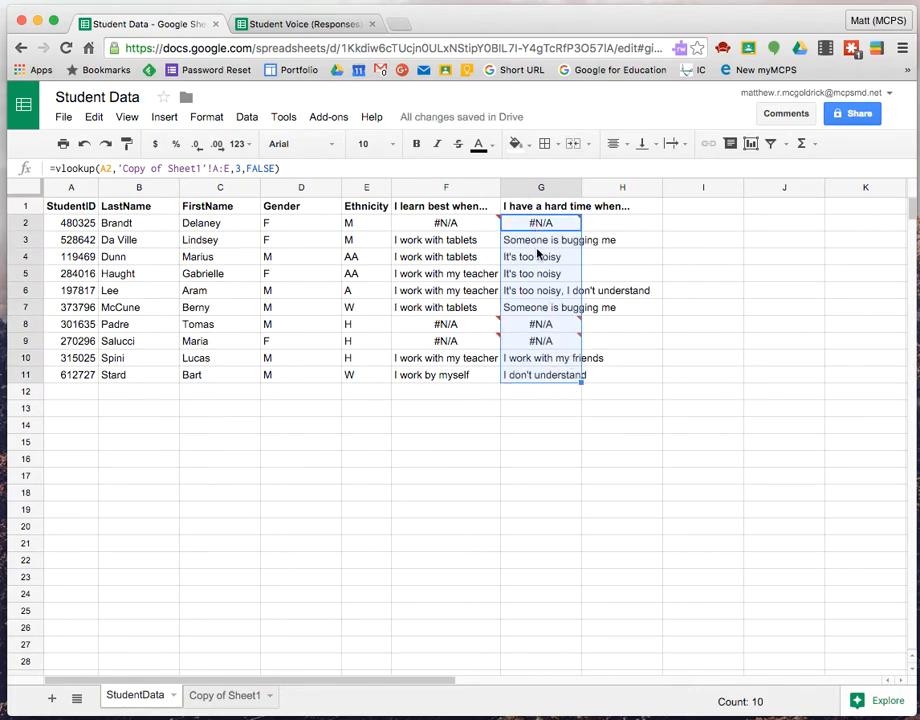
left_click(233, 700)
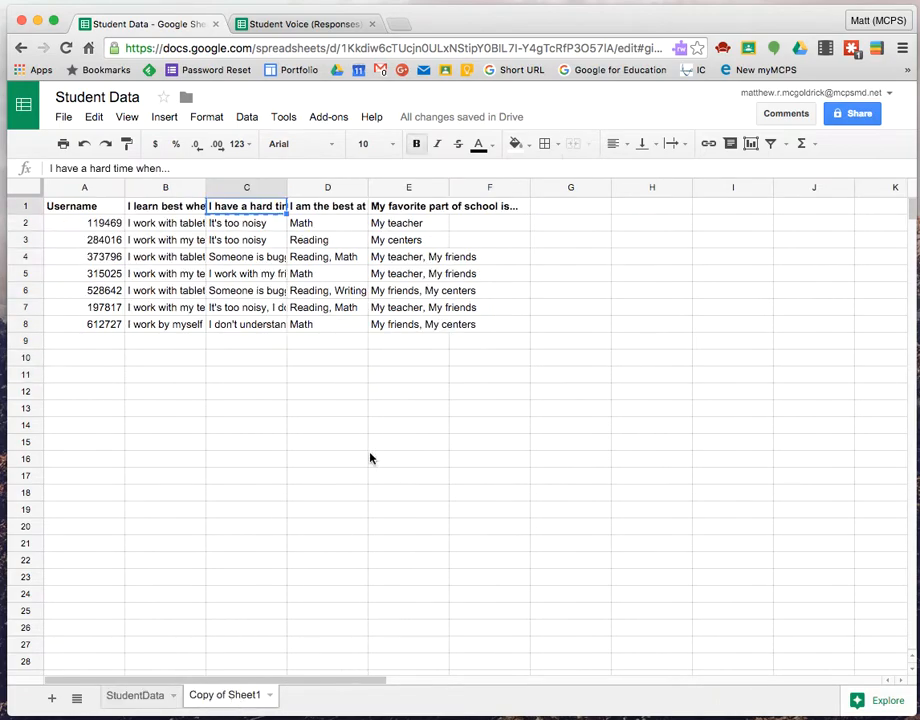
left_click(135, 697)
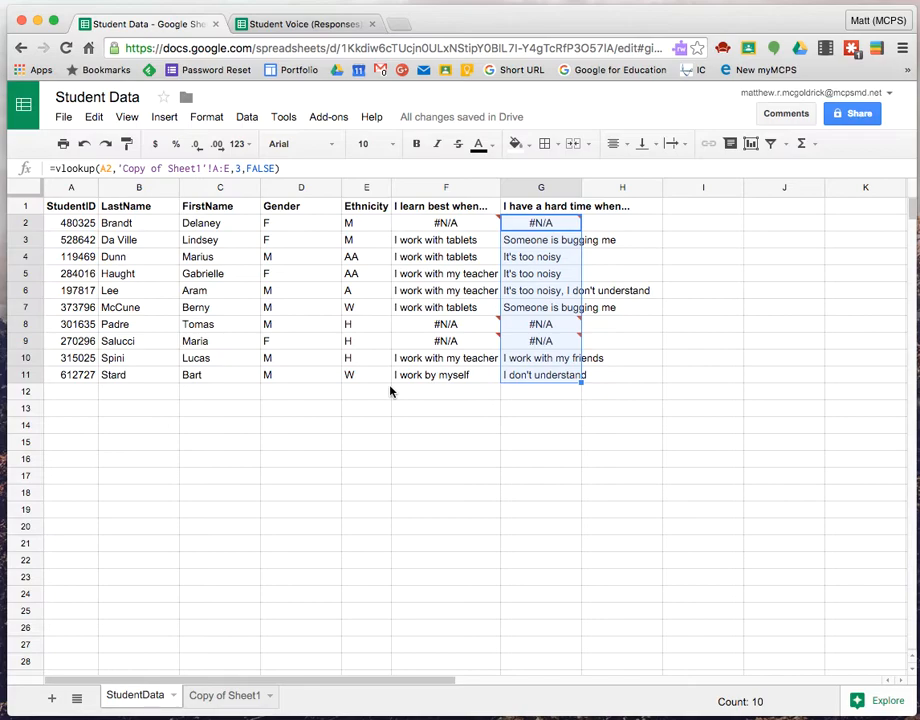